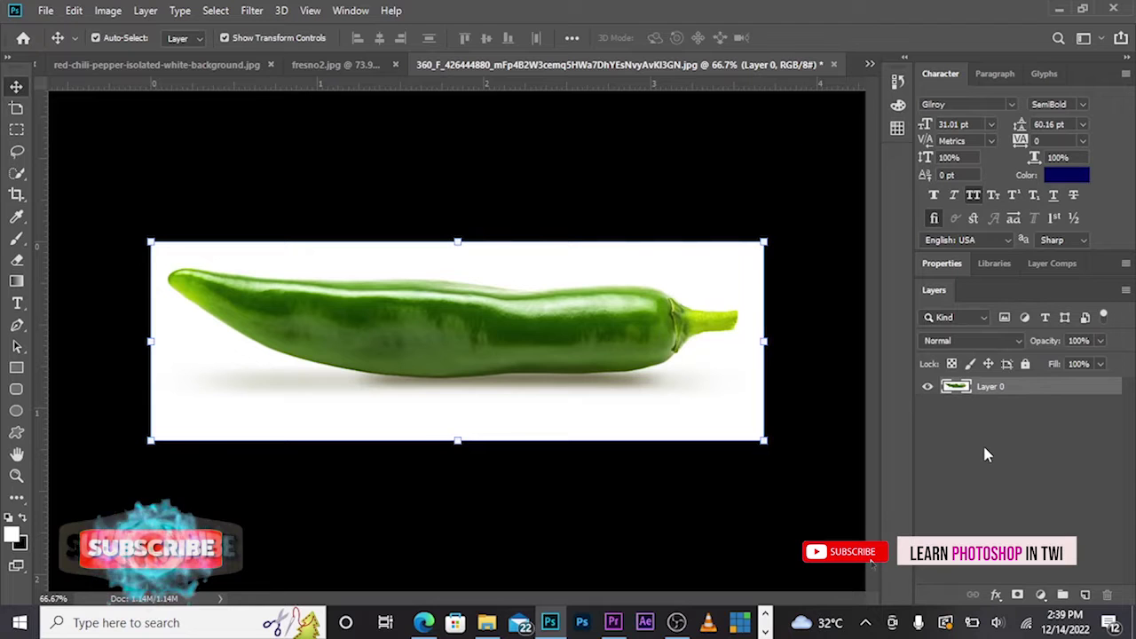
# Duplicate the chili pepper's Layer 0 into a new 'Layer 0 copy' layer.
pyautogui.hotkey('ctrl', 'j')
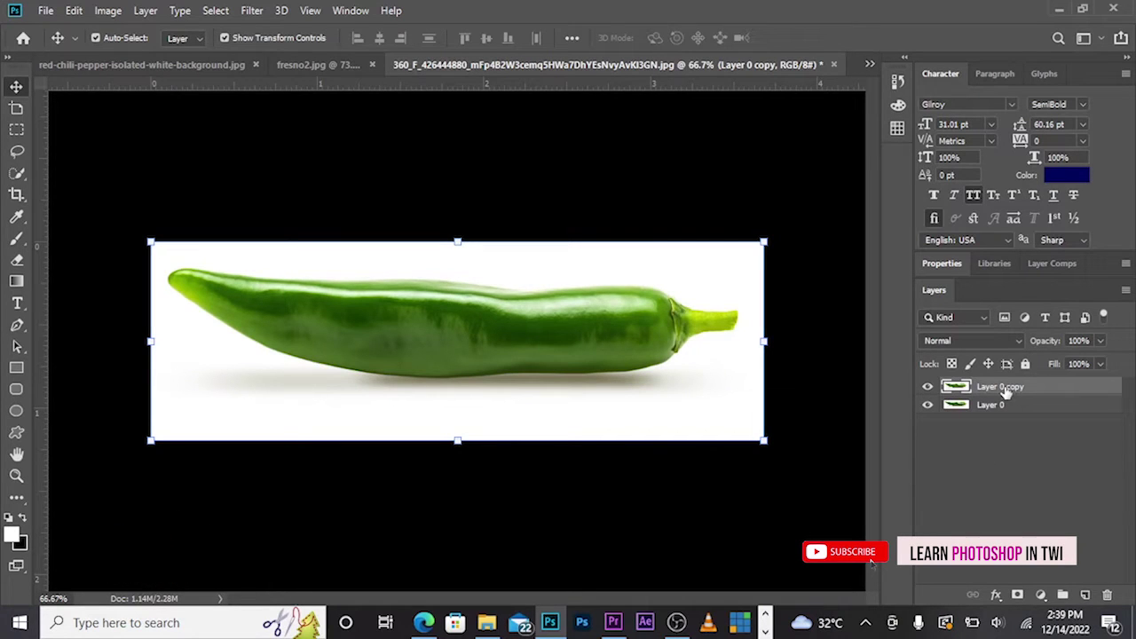
# Add a 'GREEN' text layer over the middle of the pepper.
pyautogui.click(62, 335)
pyautogui.click(17, 302)
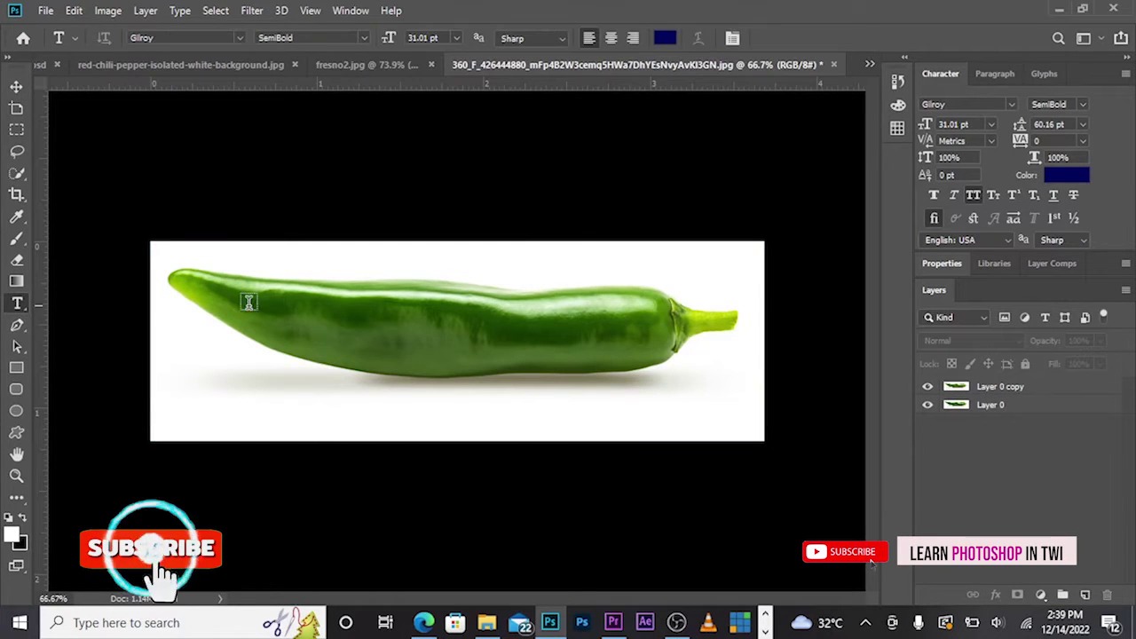
pyautogui.click(363, 321)
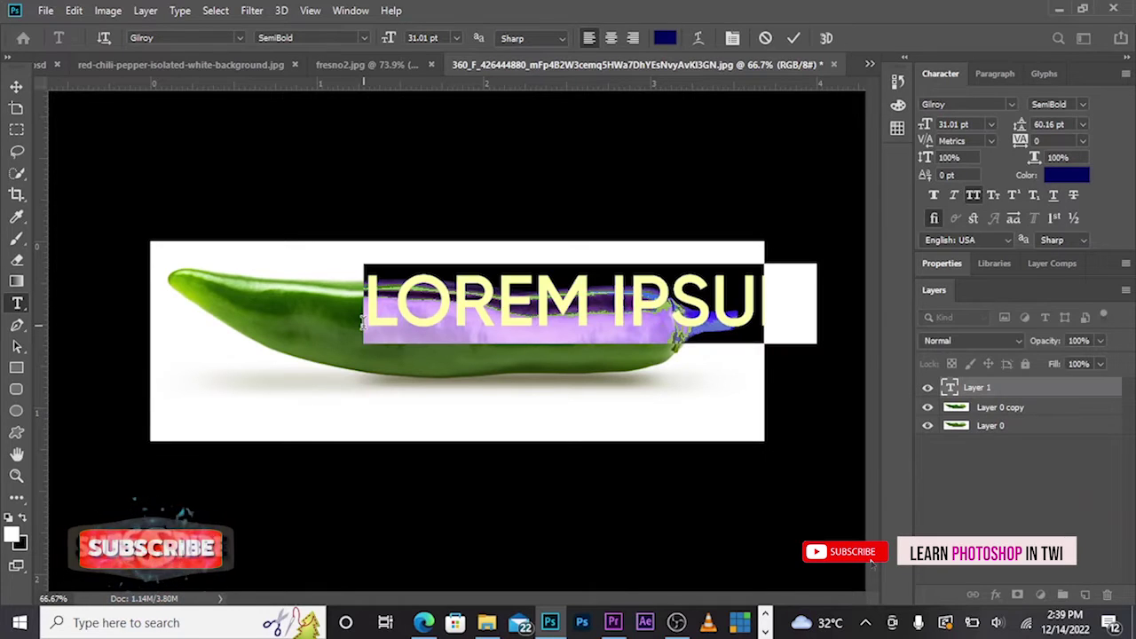
pyautogui.write('GREEN')
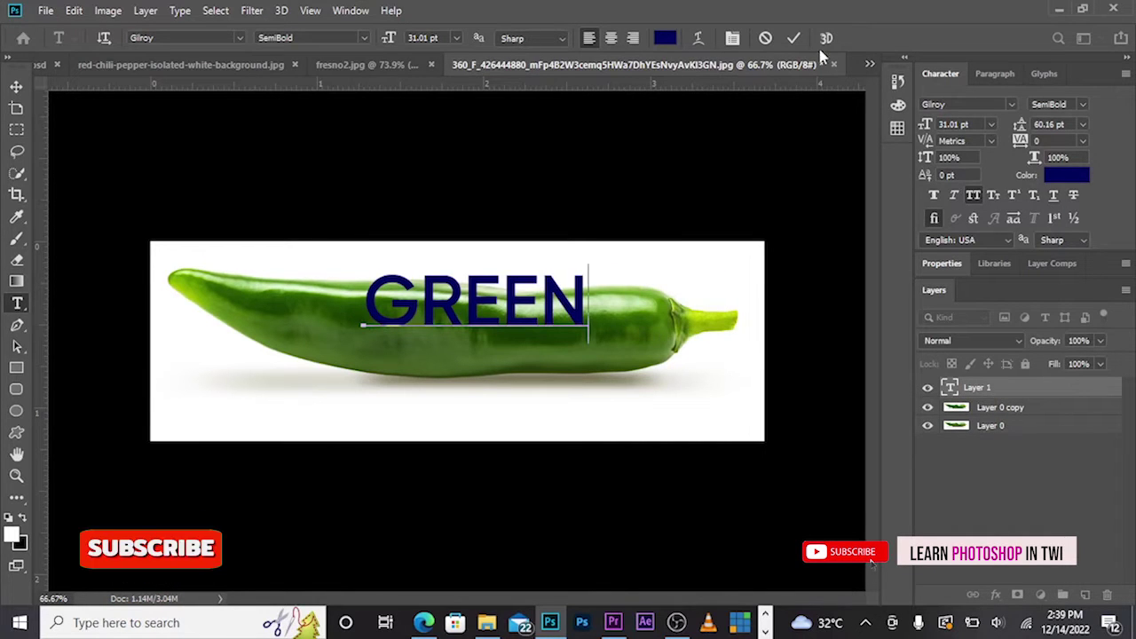
pyautogui.click(793, 38)
pyautogui.click(16, 86)
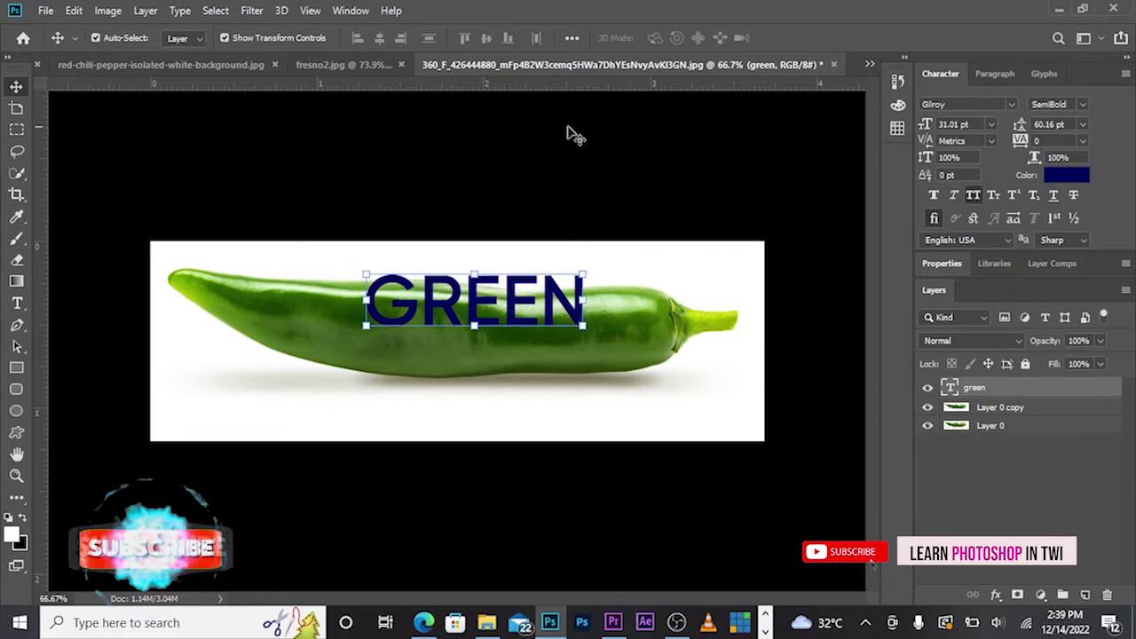
# Colour the GREEN text black and shift it slightly down and left.
pyautogui.click(1066, 175)
pyautogui.moveTo(814, 208); pyautogui.dragTo(696, 319)
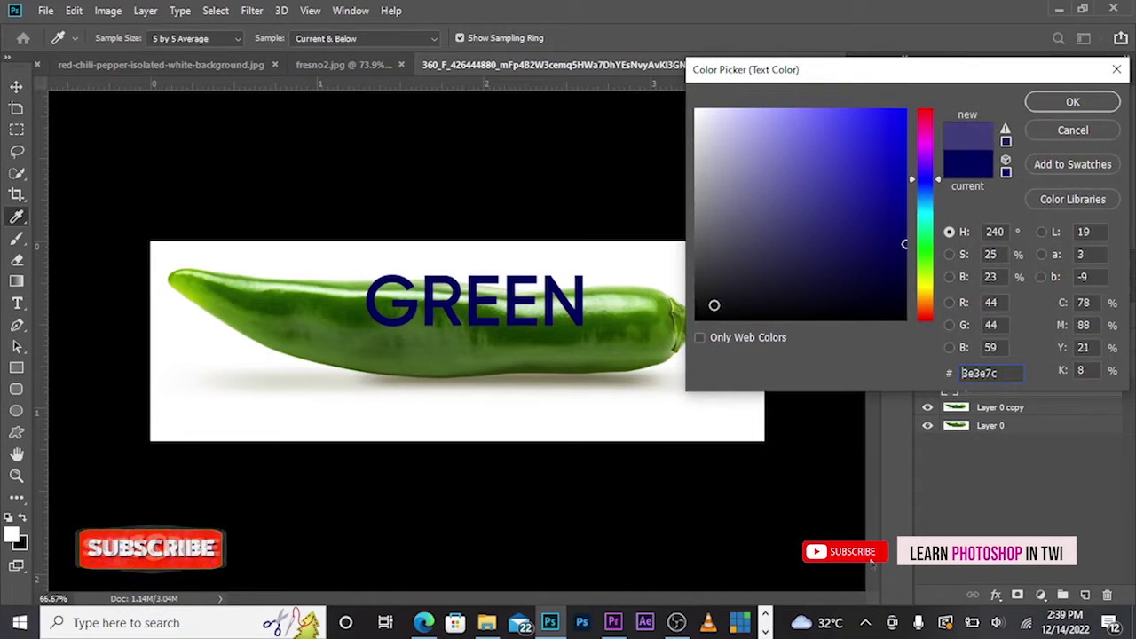
pyautogui.click(1071, 103)
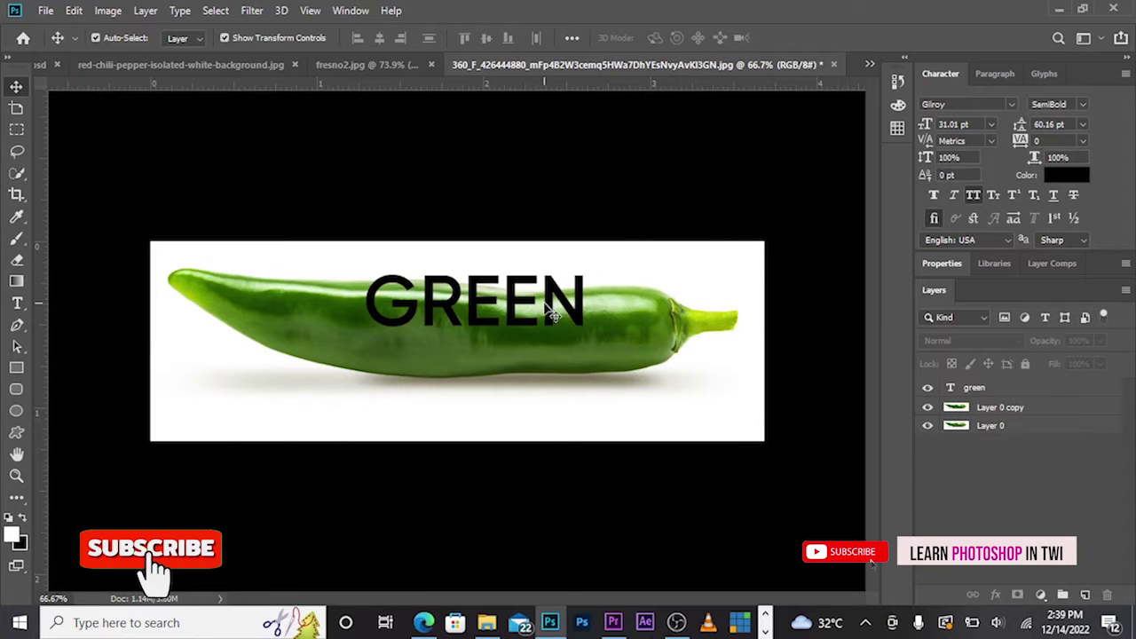
pyautogui.moveTo(555, 305); pyautogui.dragTo(519, 331)
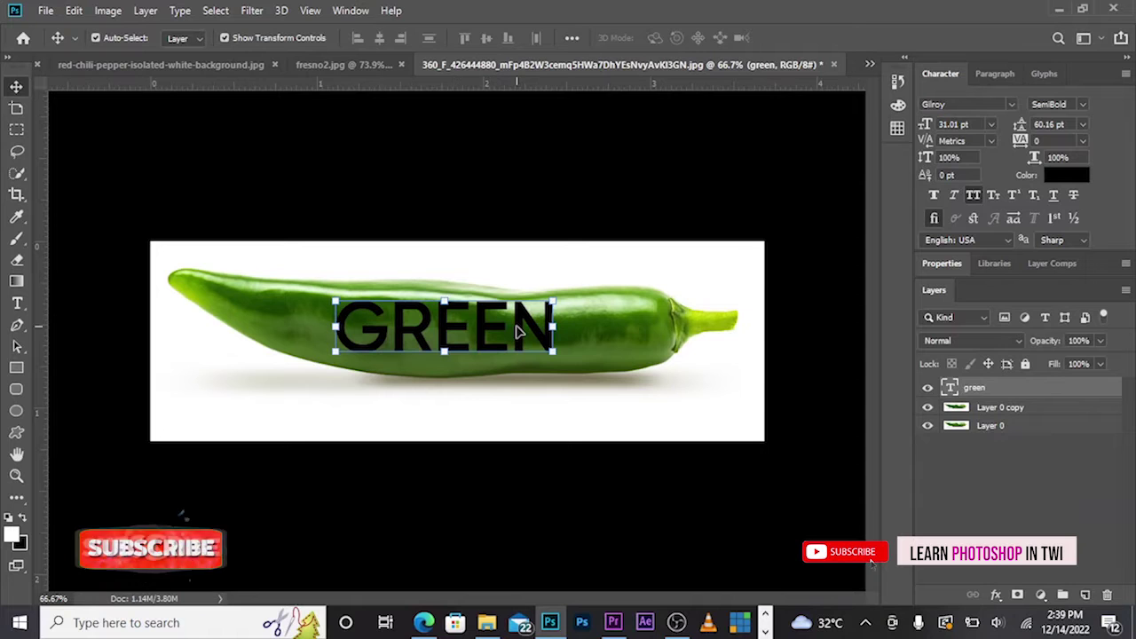
# Change GREEN's font to Franklin Gothic Heavy and reselect the text layer.
pyautogui.click(1011, 106)
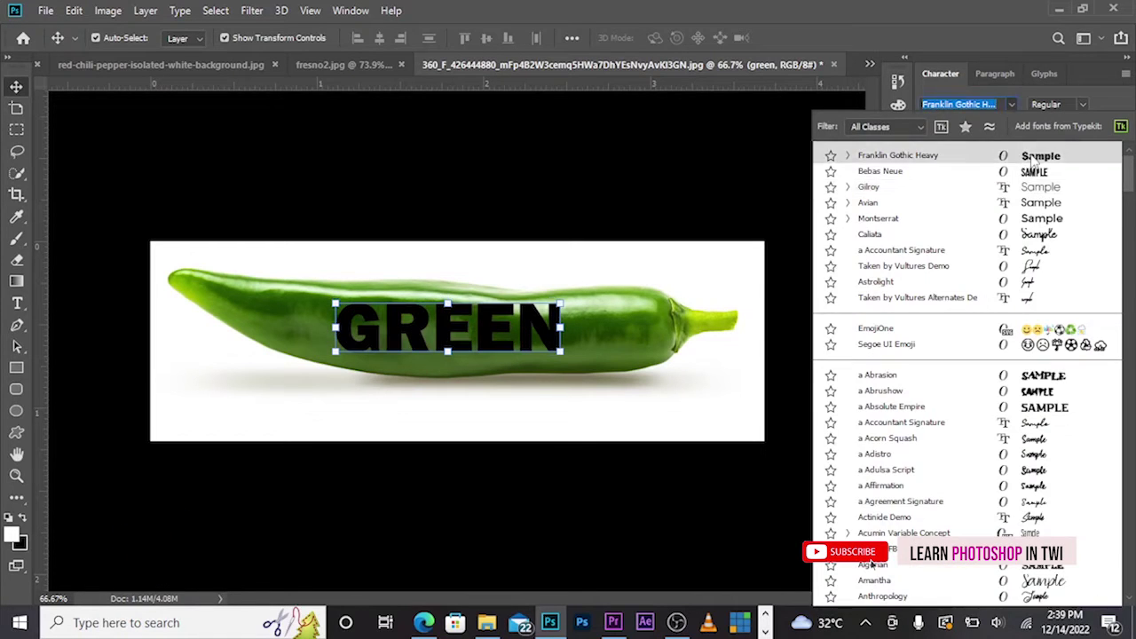
pyautogui.click(1017, 158)
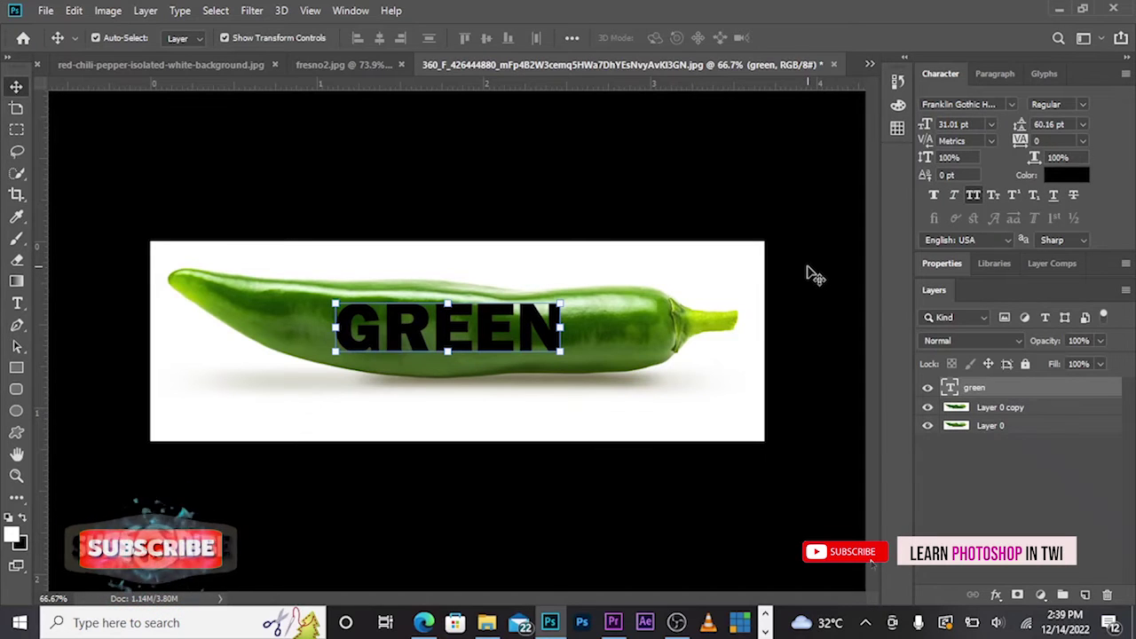
pyautogui.click(808, 267)
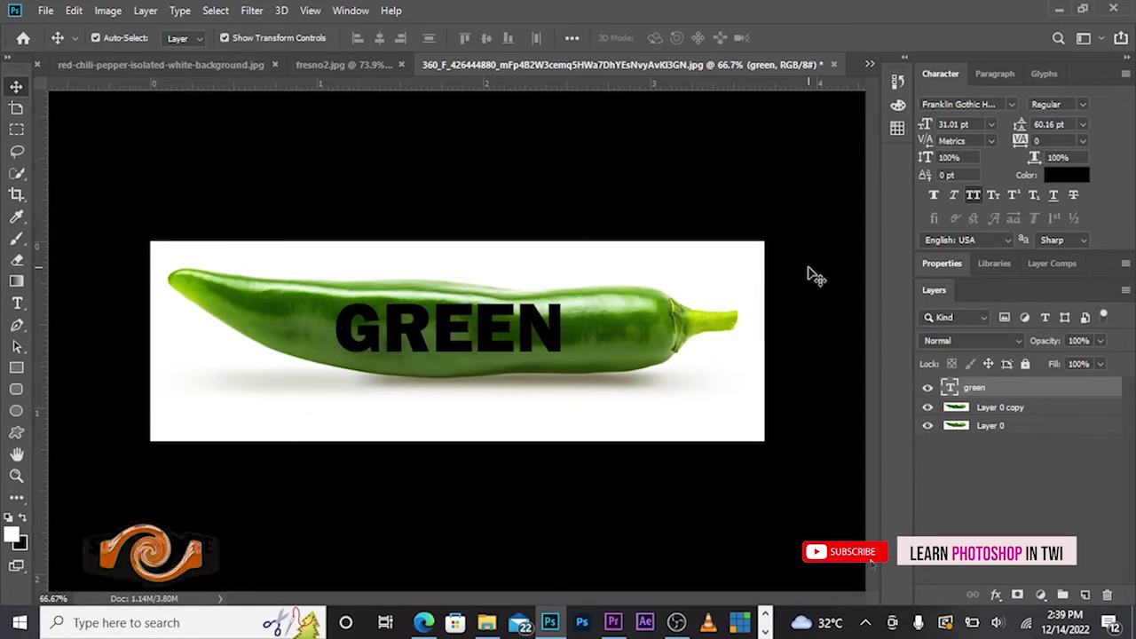
pyautogui.click(558, 334)
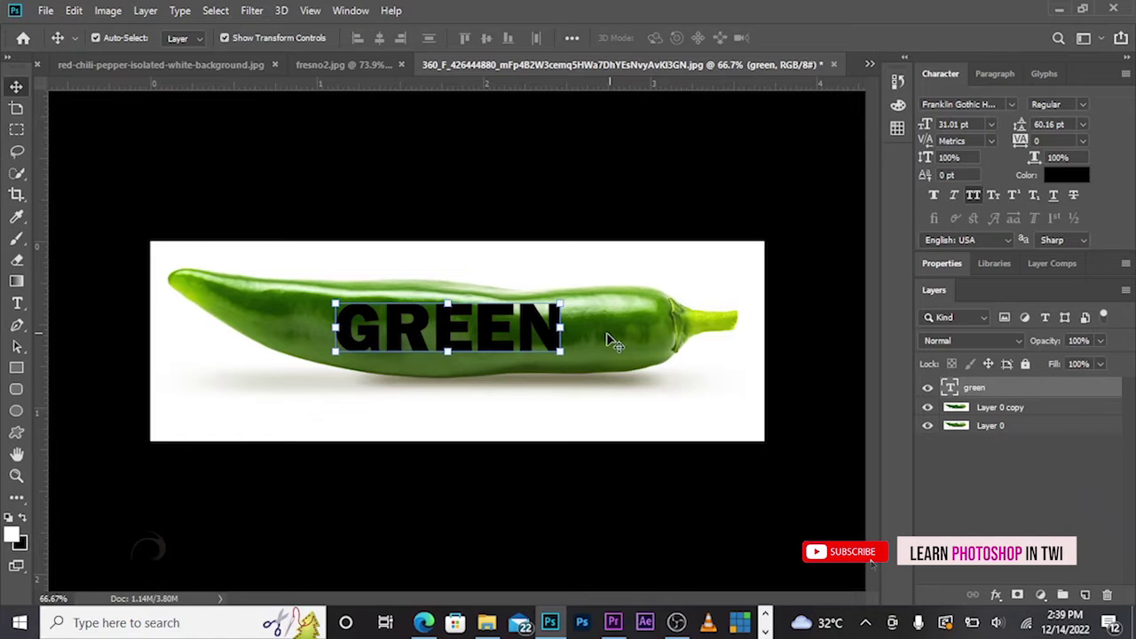
# Scale GREEN up about 134% to 41.61 pt and recentre it across the pepper.
pyautogui.moveTo(486, 329); pyautogui.dragTo(488, 332)
pyautogui.moveTo(558, 328); pyautogui.dragTo(635, 328)
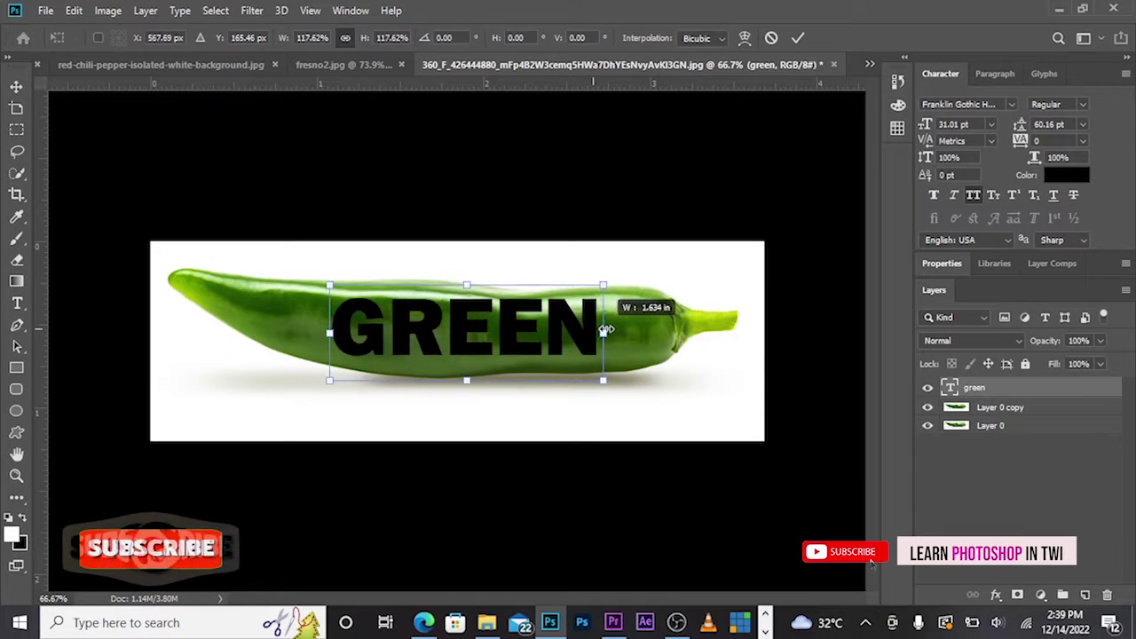
pyautogui.moveTo(601, 325); pyautogui.dragTo(571, 328)
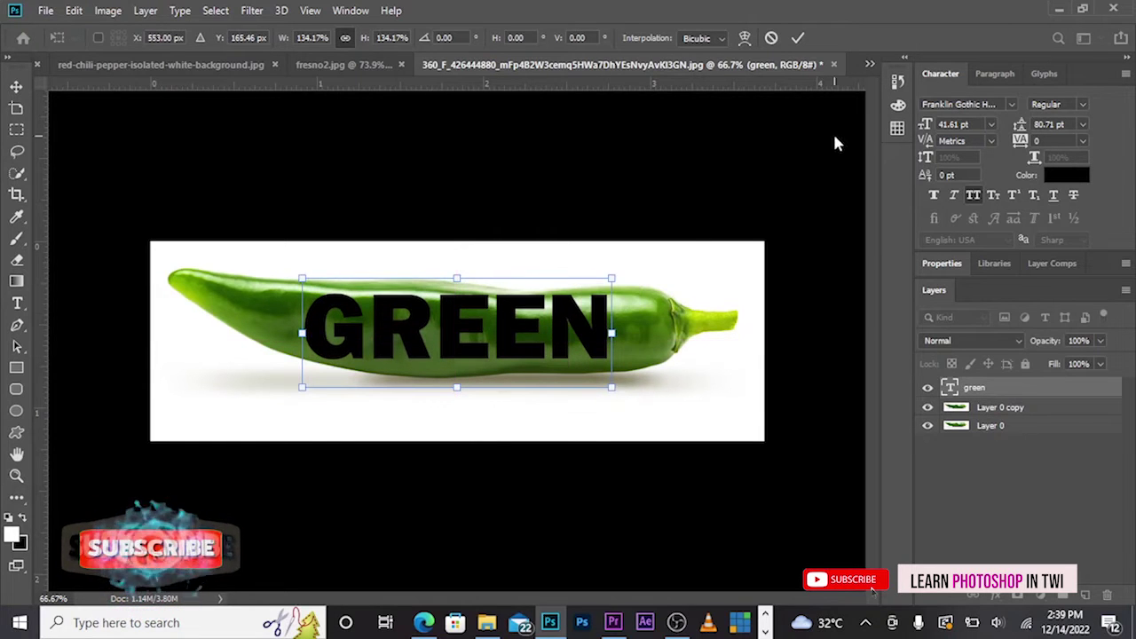
pyautogui.click(797, 40)
# Flip the pepper copy horizontally so its stem faces left, then start enlarging GREEN.
pyautogui.click(741, 355)
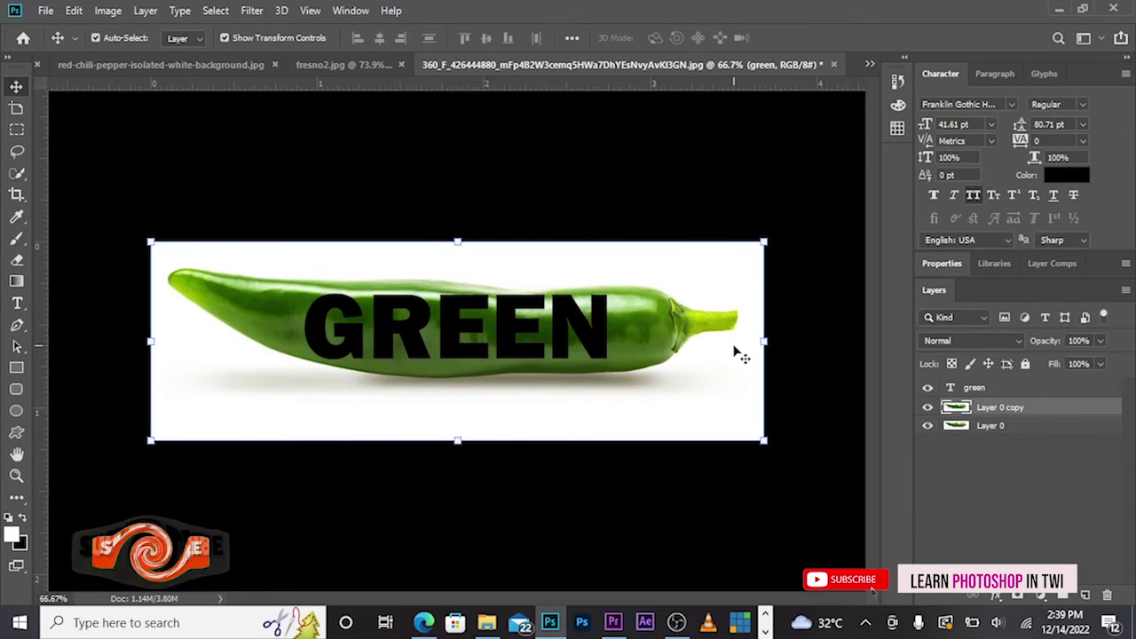
pyautogui.click(110, 12)
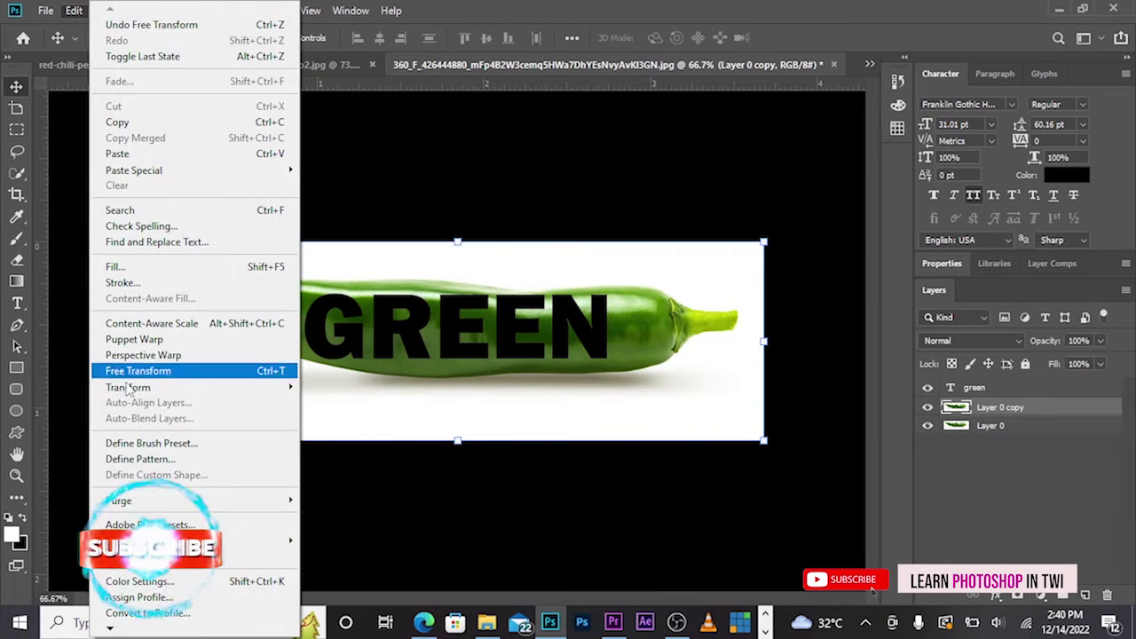
pyautogui.moveTo(128, 387)
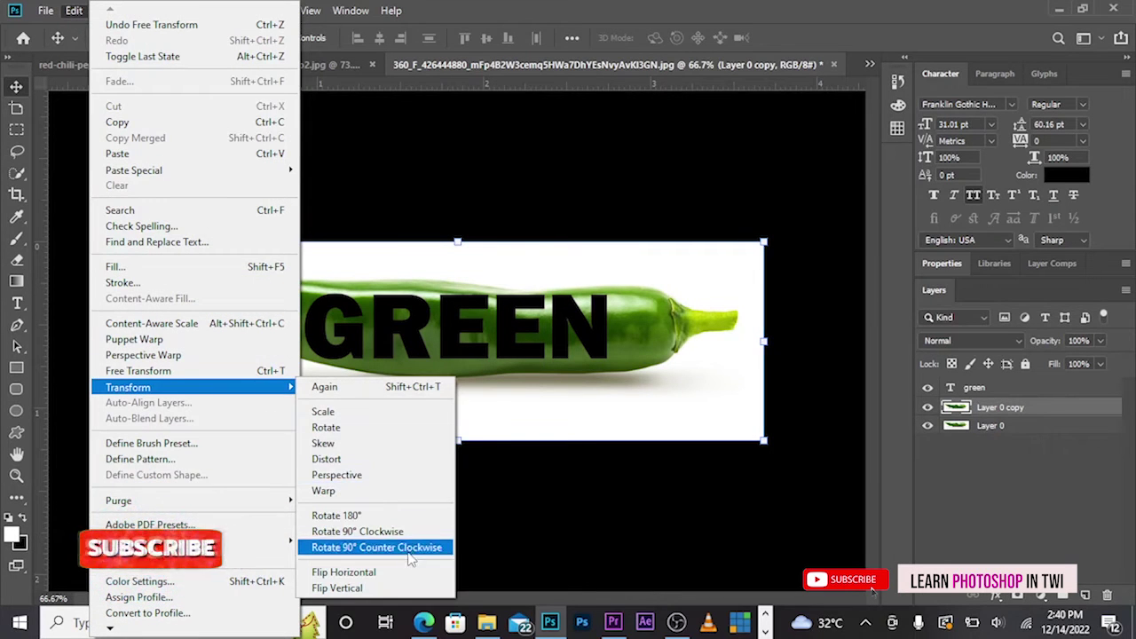
pyautogui.click(382, 572)
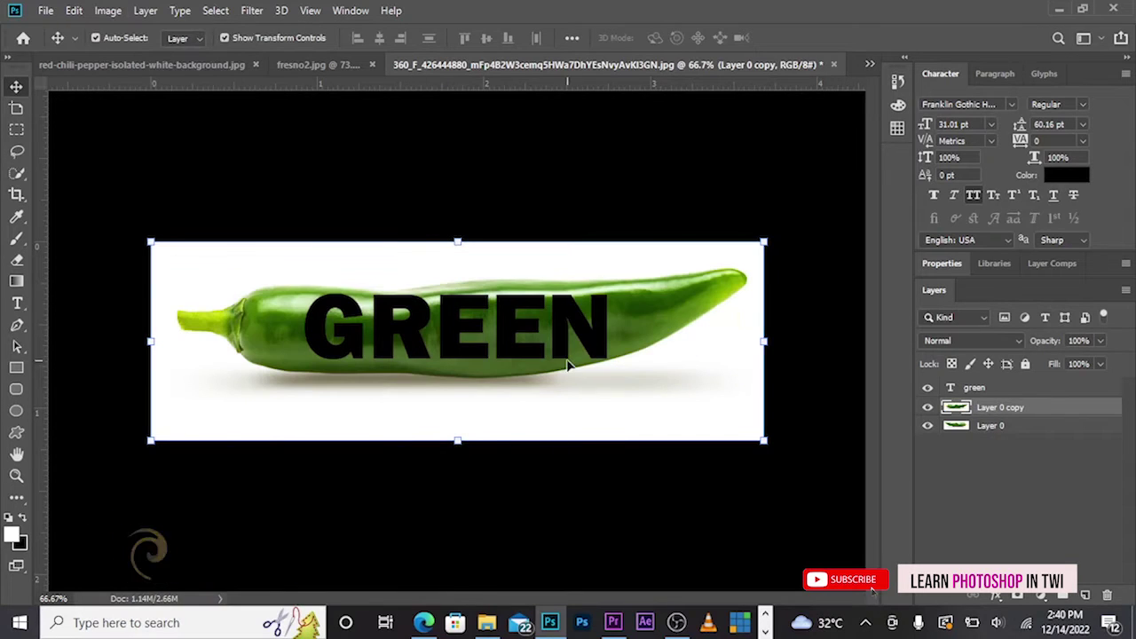
pyautogui.click(595, 335)
pyautogui.moveTo(605, 326)
pyautogui.mouseDown()
pyautogui.moveTo(678, 322)
pyautogui.moveTo(602, 328)
pyautogui.mouseUp()
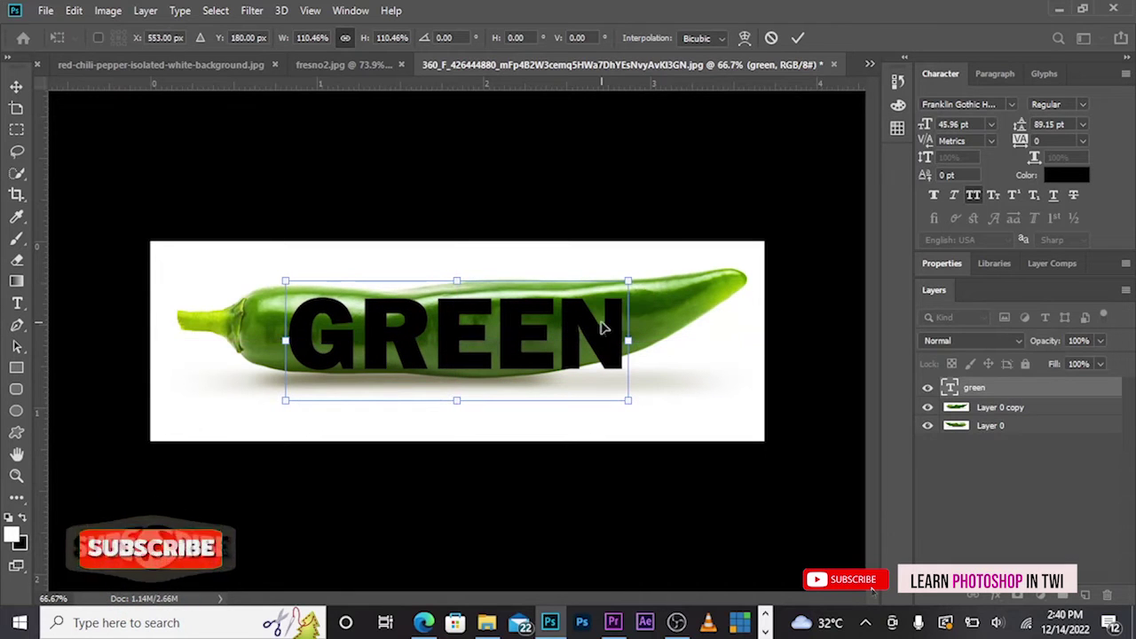
# Move GREEN up and left and commit it at 110%, 45.96 pt.
pyautogui.moveTo(616, 323); pyautogui.dragTo(592, 313)
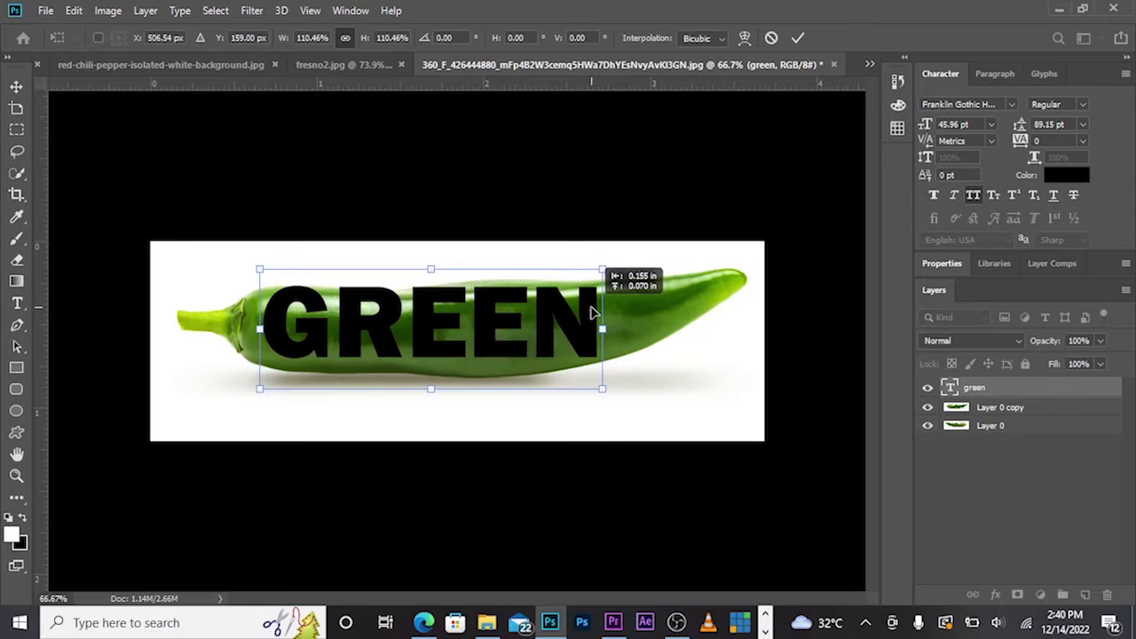
pyautogui.click(798, 37)
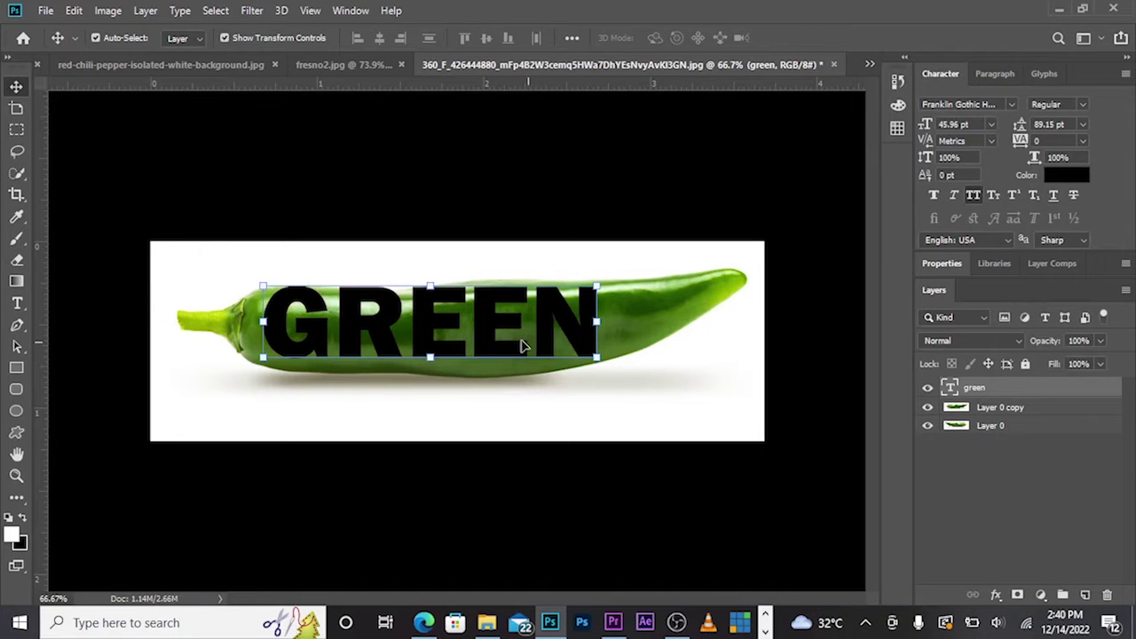
pyautogui.click(83, 10)
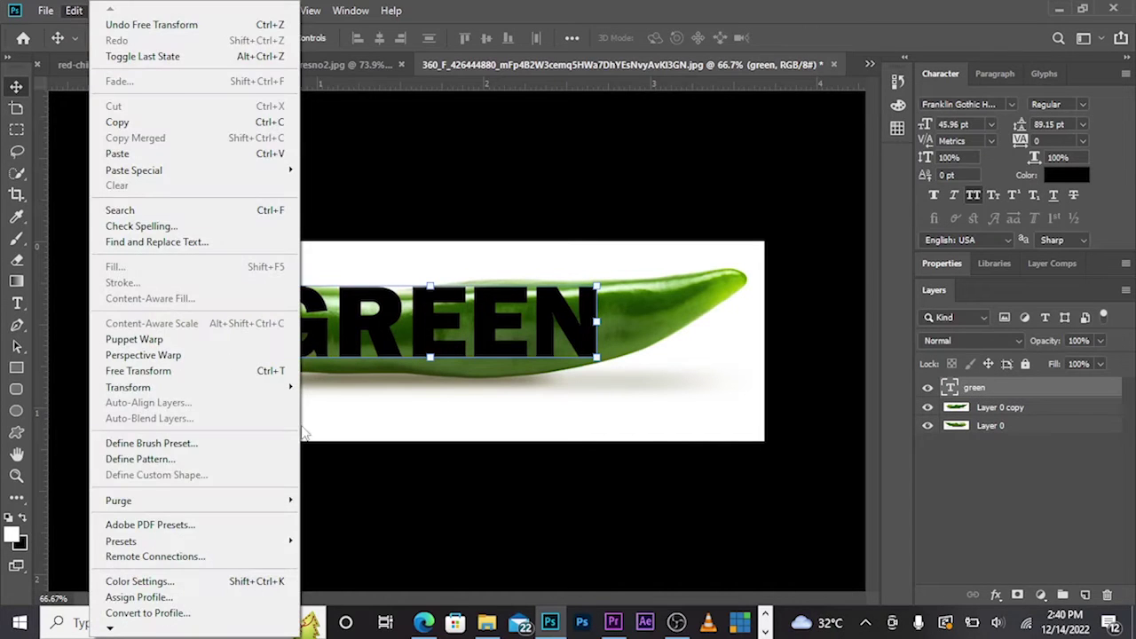
pyautogui.moveTo(128, 387)
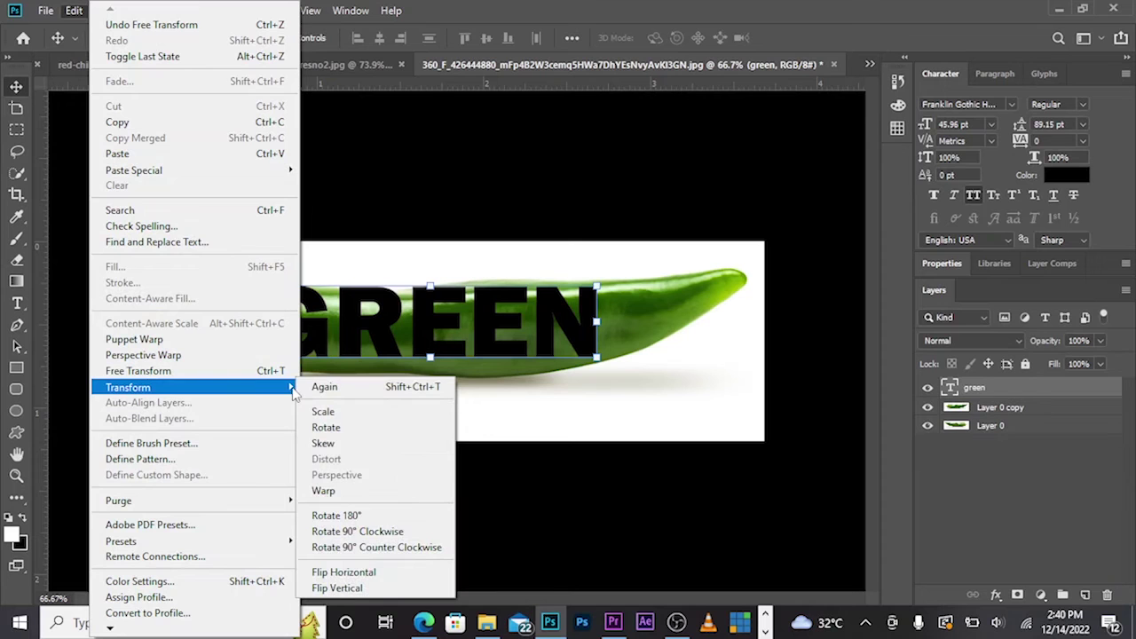
# Convert the GREEN text layer to a smart object and apply Edit > Transform > Warp.
pyautogui.rightClick(1008, 393)
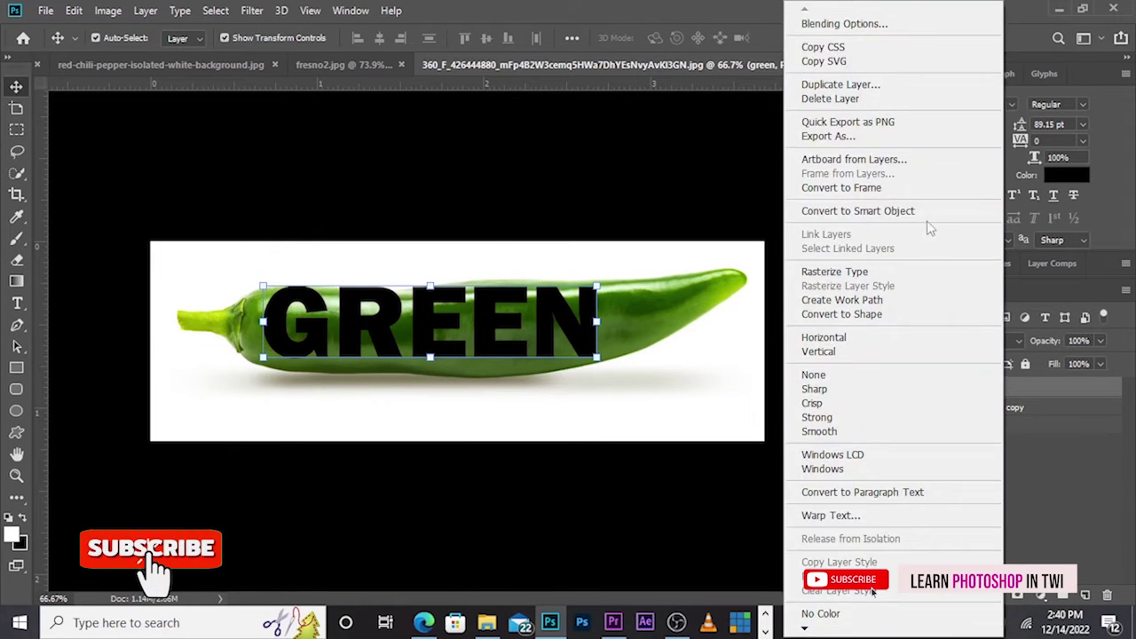
pyautogui.click(923, 212)
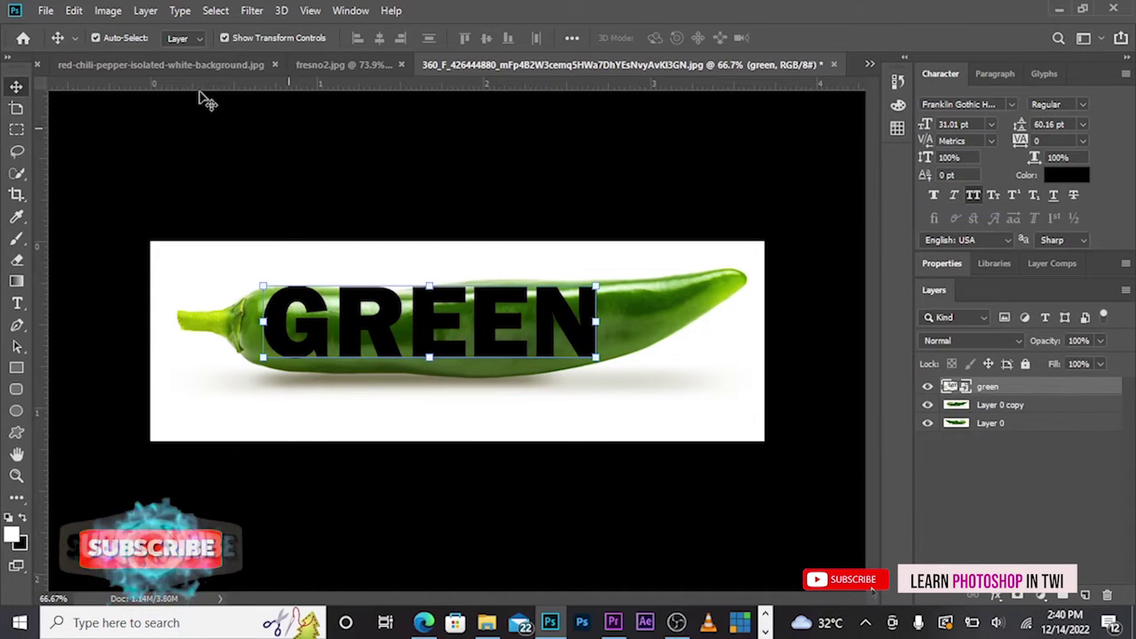
pyautogui.click(74, 10)
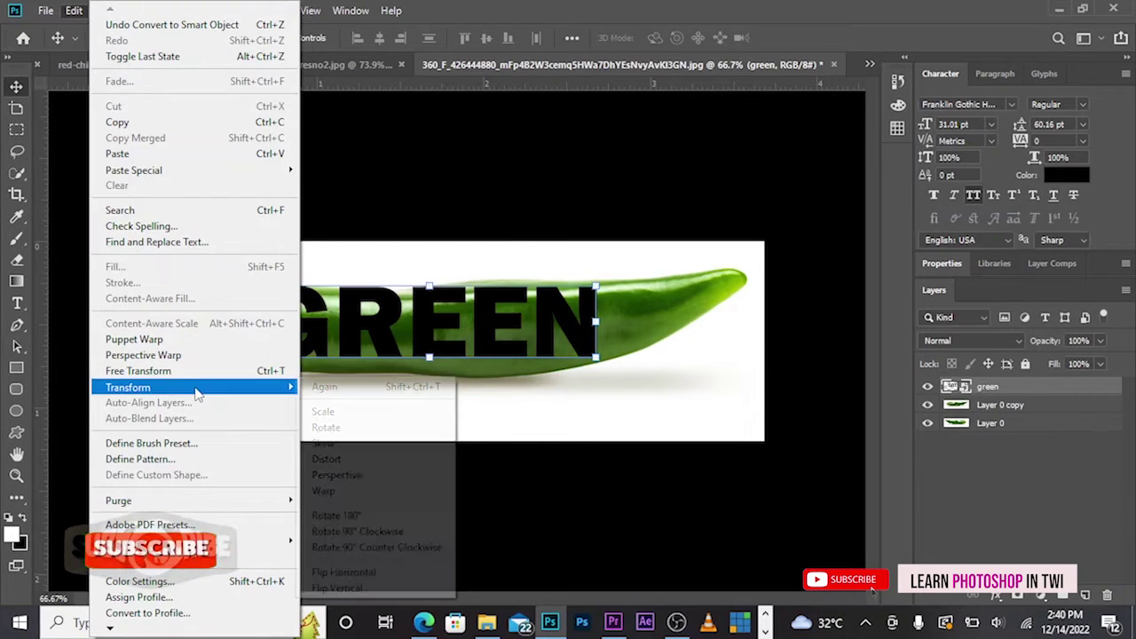
pyautogui.moveTo(128, 387)
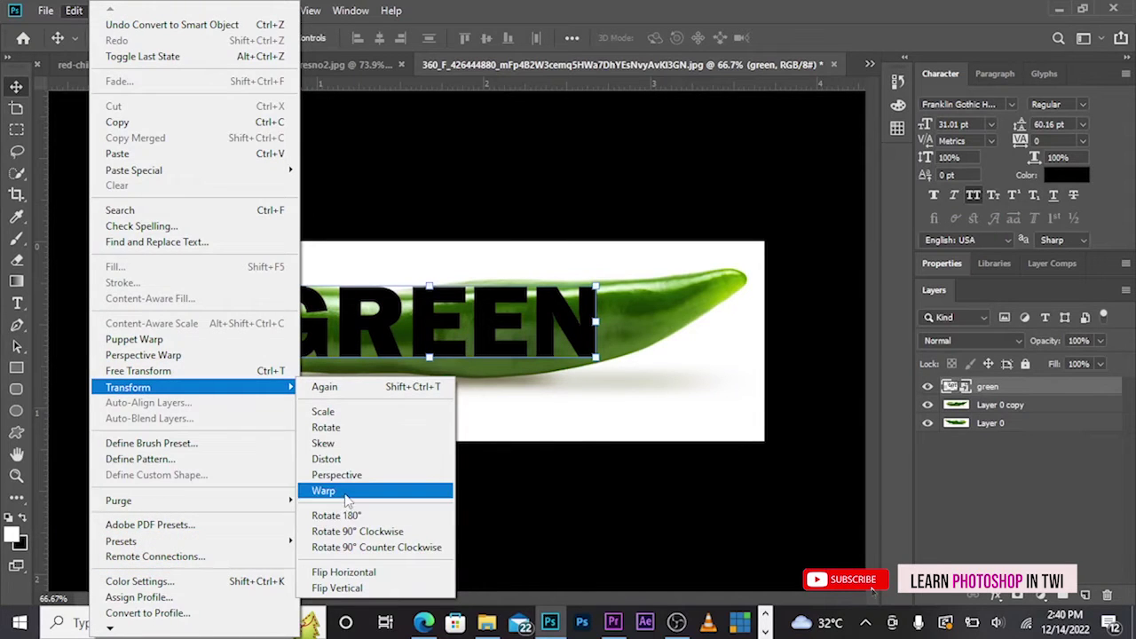
pyautogui.click(323, 491)
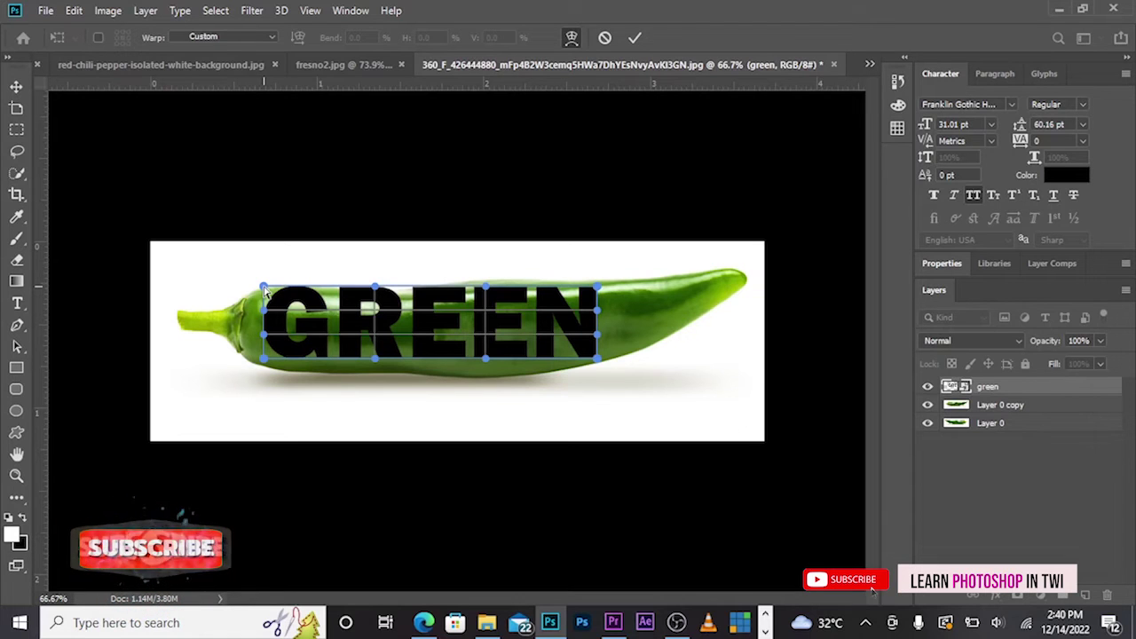
# Warp GREEN's top edge, arching it upward and adjusting the top-right corner.
pyautogui.moveTo(265, 288); pyautogui.dragTo(266, 290)
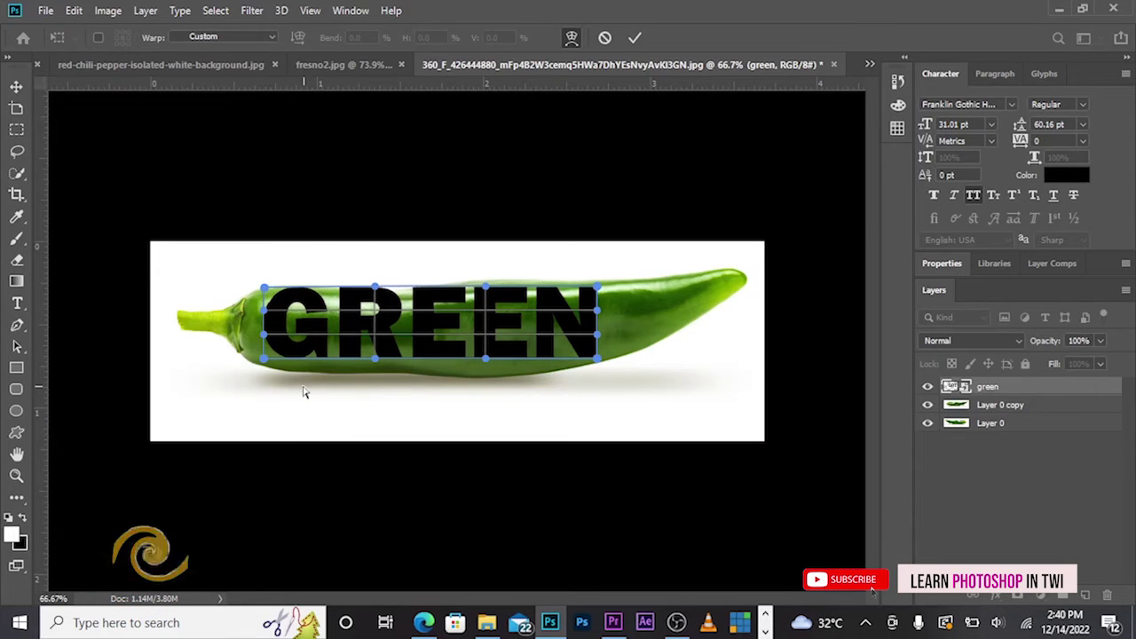
pyautogui.moveTo(377, 291); pyautogui.dragTo(378, 300)
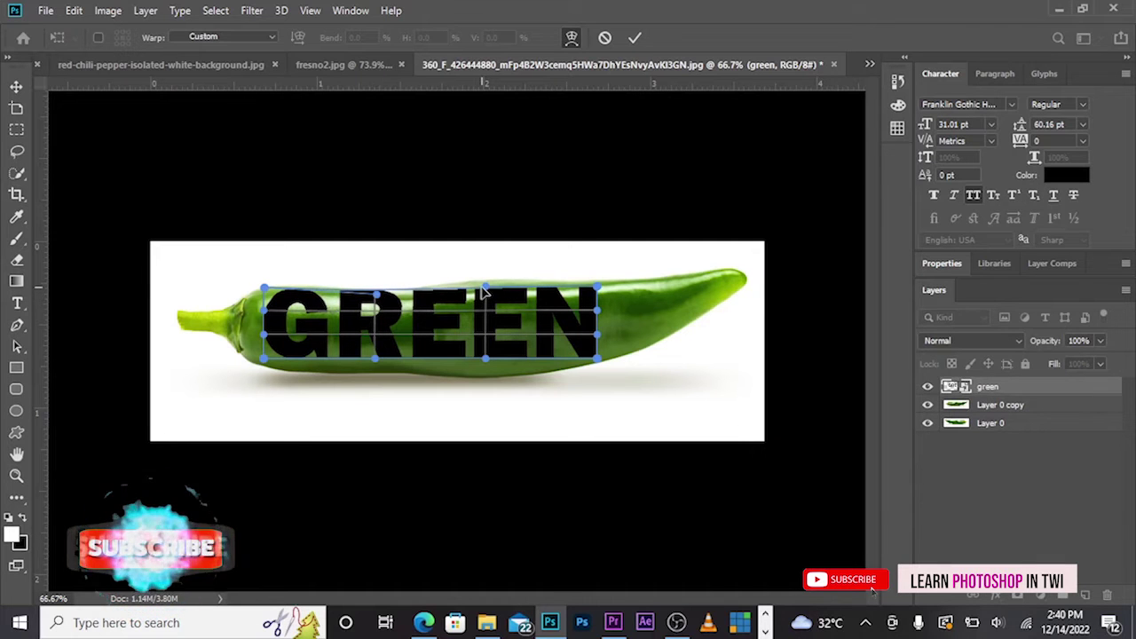
pyautogui.moveTo(487, 299); pyautogui.dragTo(487, 277)
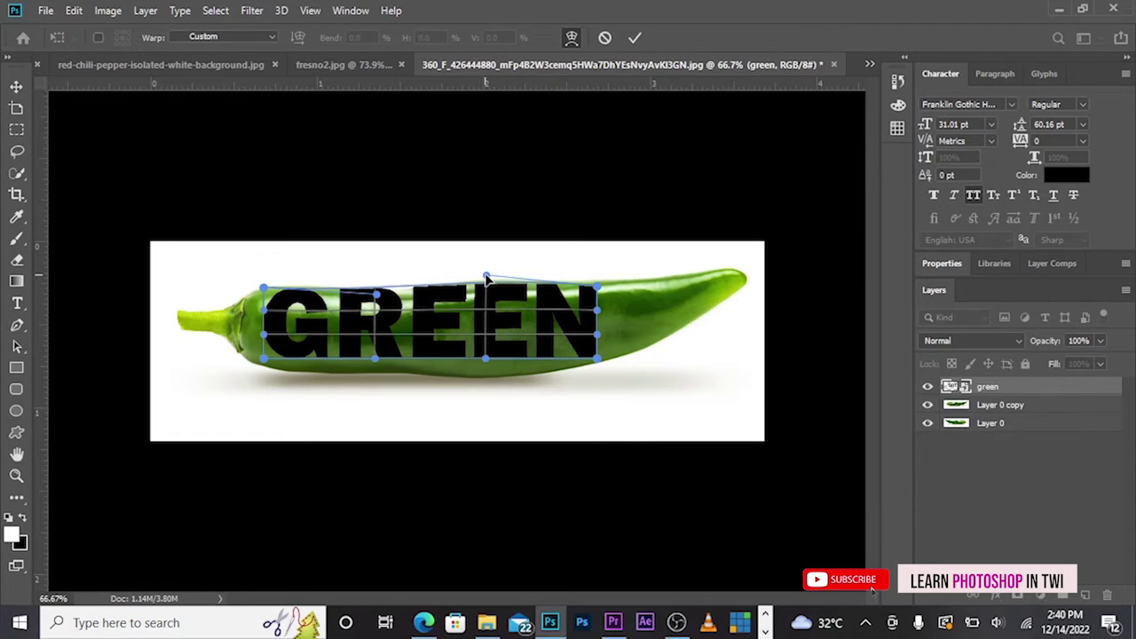
pyautogui.moveTo(377, 299); pyautogui.dragTo(381, 301)
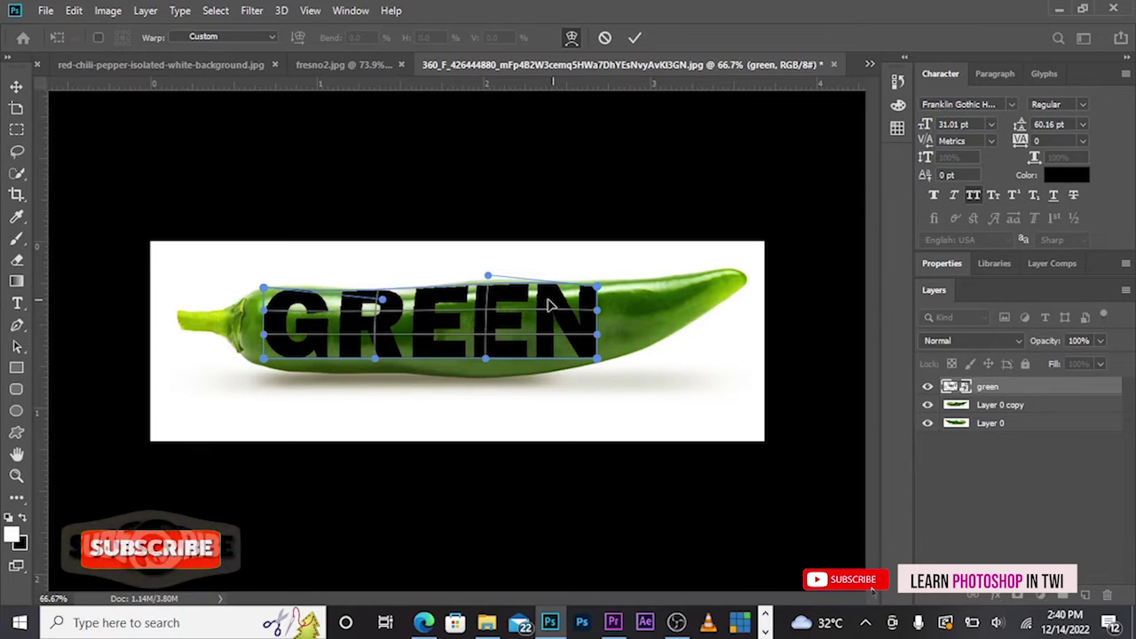
pyautogui.moveTo(384, 304); pyautogui.dragTo(385, 305)
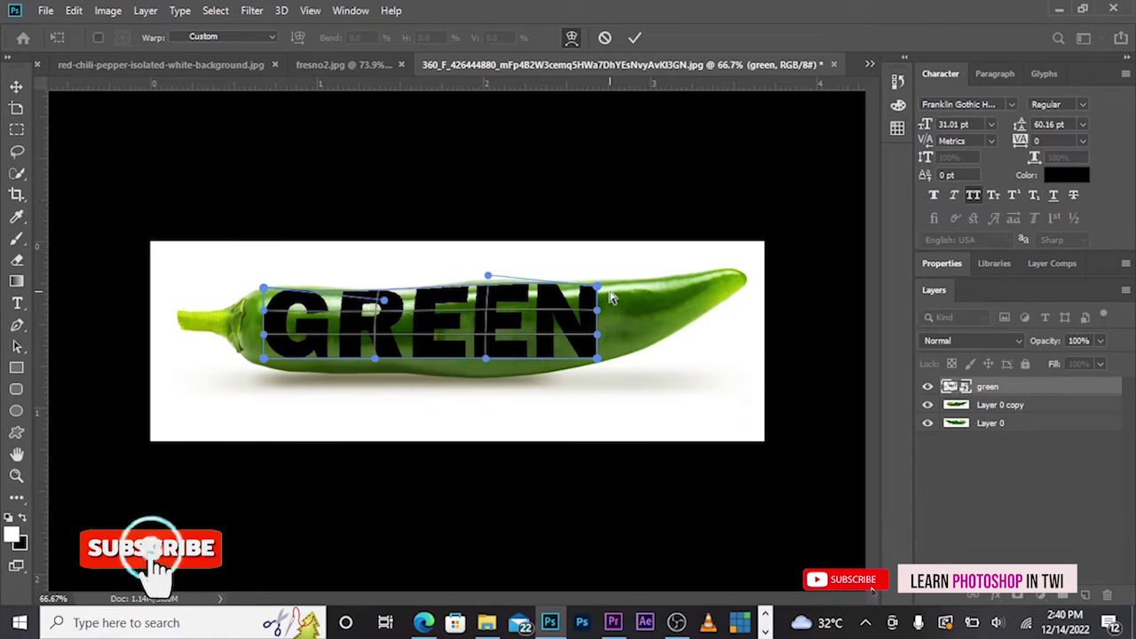
pyautogui.moveTo(598, 288)
pyautogui.mouseDown()
pyautogui.moveTo(597, 300)
pyautogui.moveTo(613, 284)
pyautogui.mouseUp()
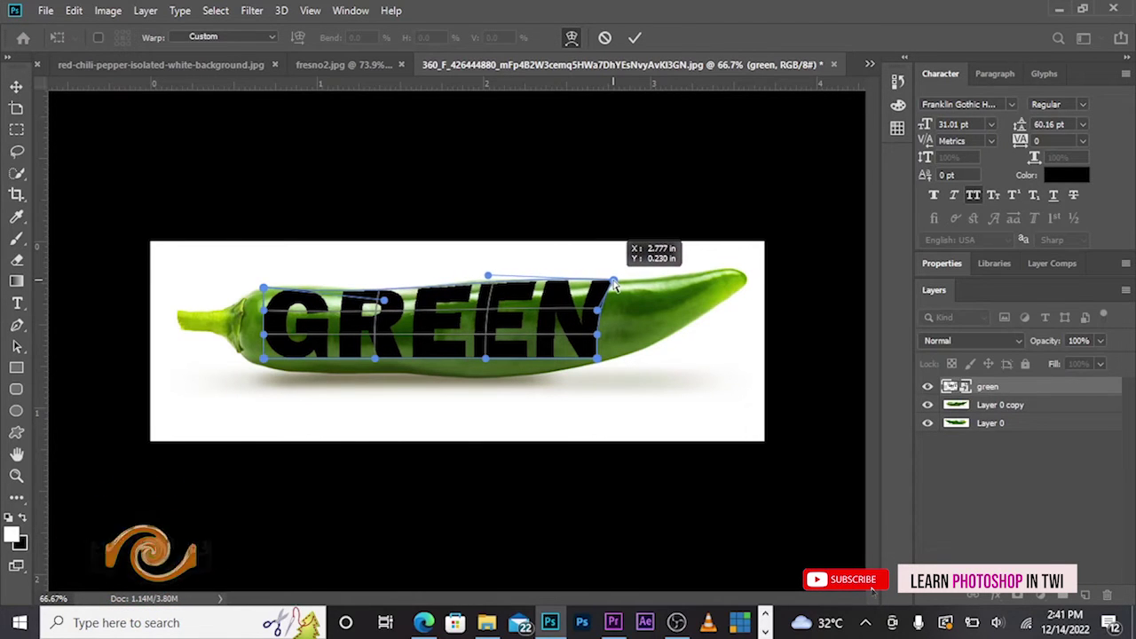
# Bow GREEN's bottom edge downward to follow the pepper's curve and commit the warp.
pyautogui.moveTo(599, 362); pyautogui.dragTo(609, 367)
pyautogui.moveTo(490, 362); pyautogui.dragTo(468, 402)
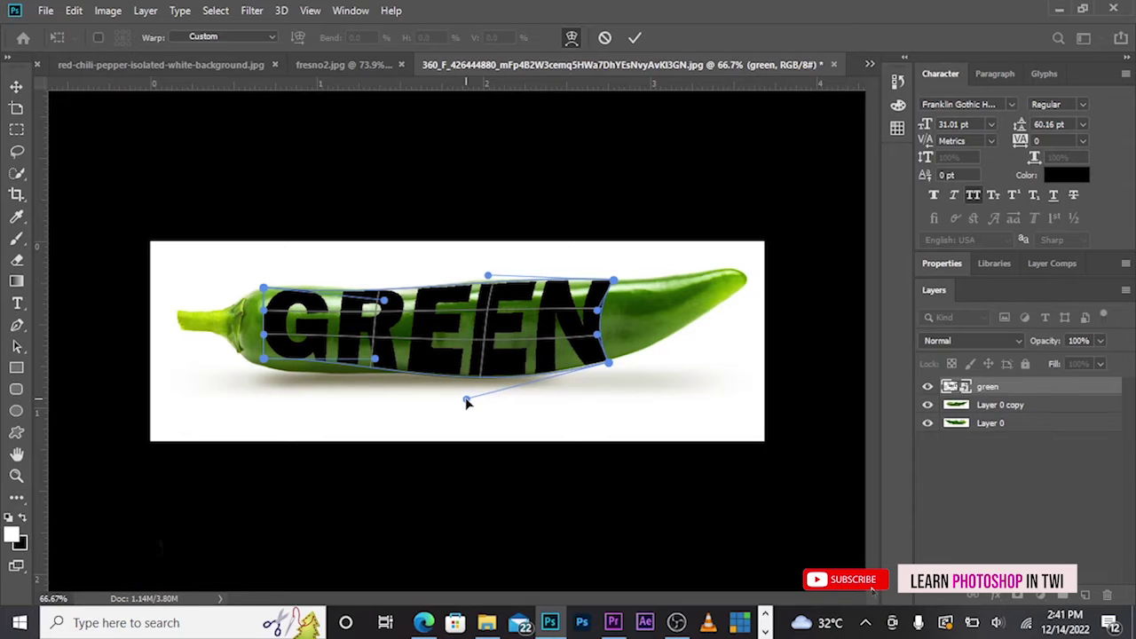
pyautogui.moveTo(376, 364); pyautogui.dragTo(367, 366)
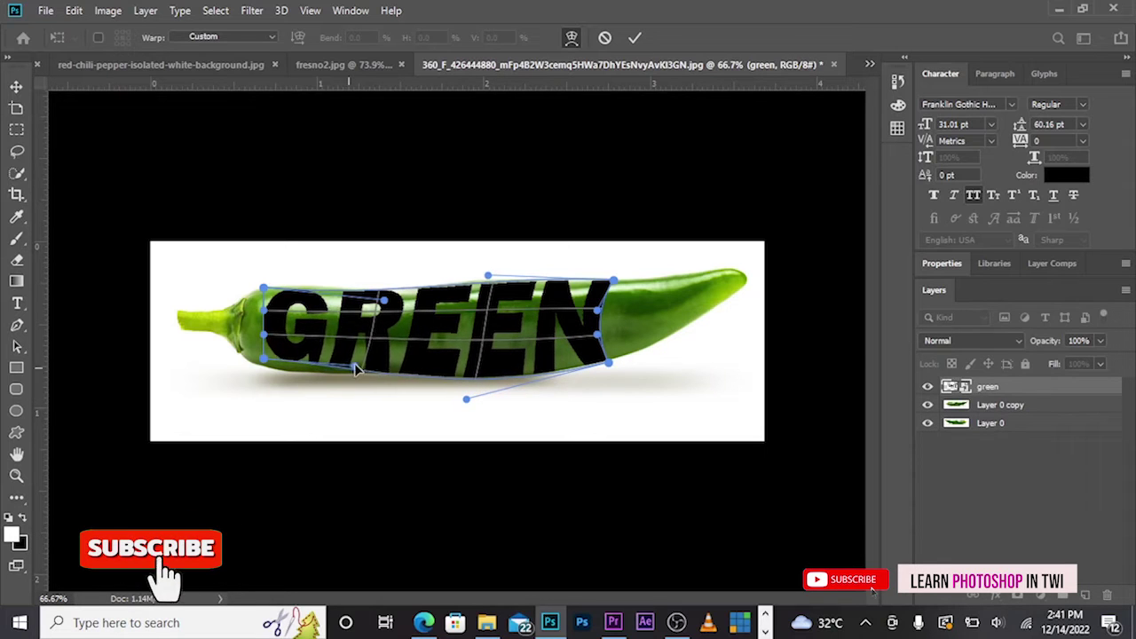
pyautogui.moveTo(264, 360); pyautogui.dragTo(264, 377)
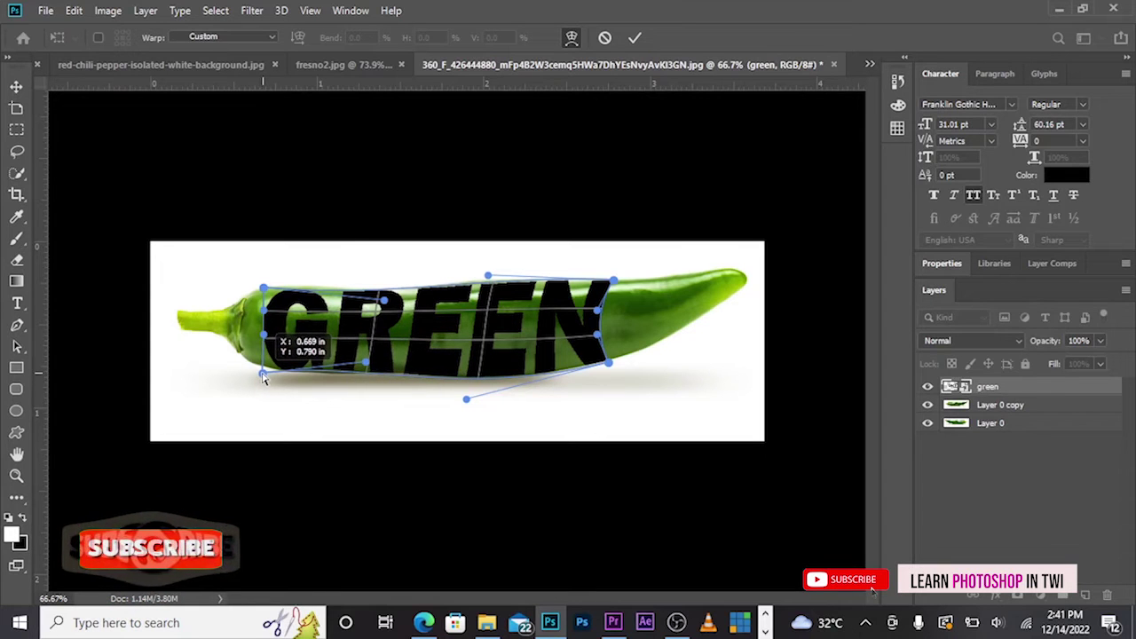
pyautogui.moveTo(366, 365); pyautogui.dragTo(371, 373)
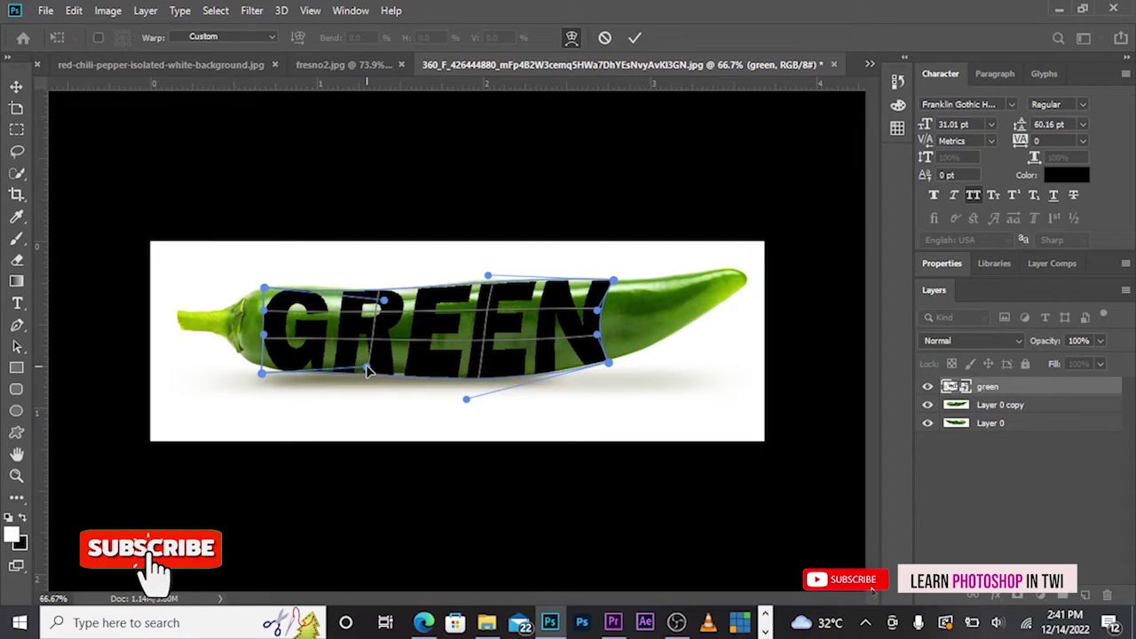
pyautogui.moveTo(466, 399); pyautogui.dragTo(465, 394)
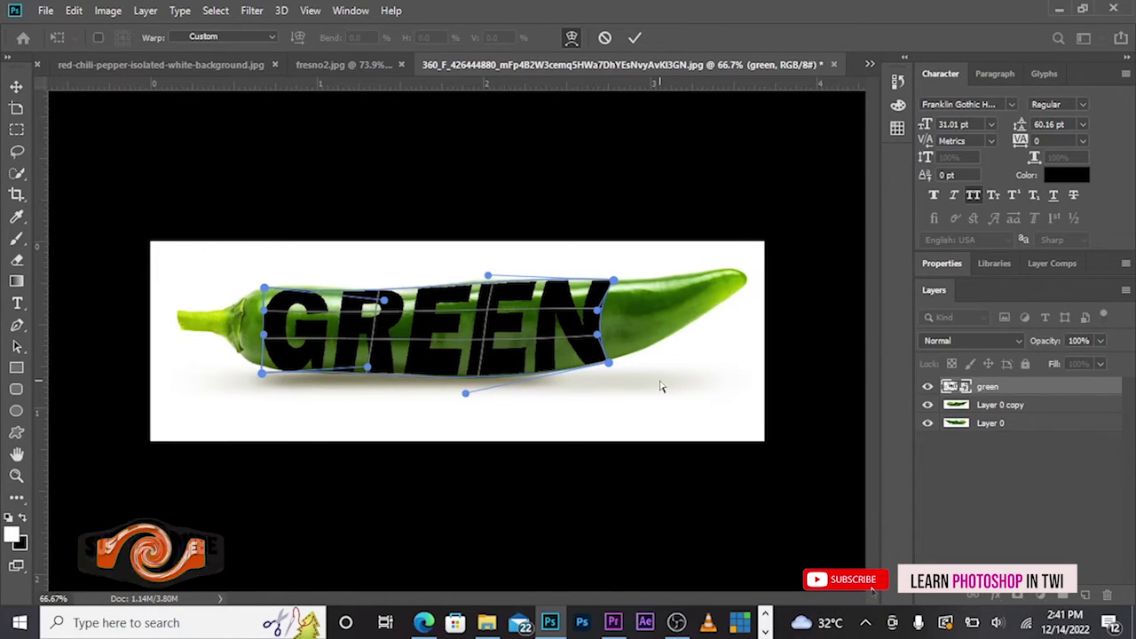
pyautogui.click(636, 38)
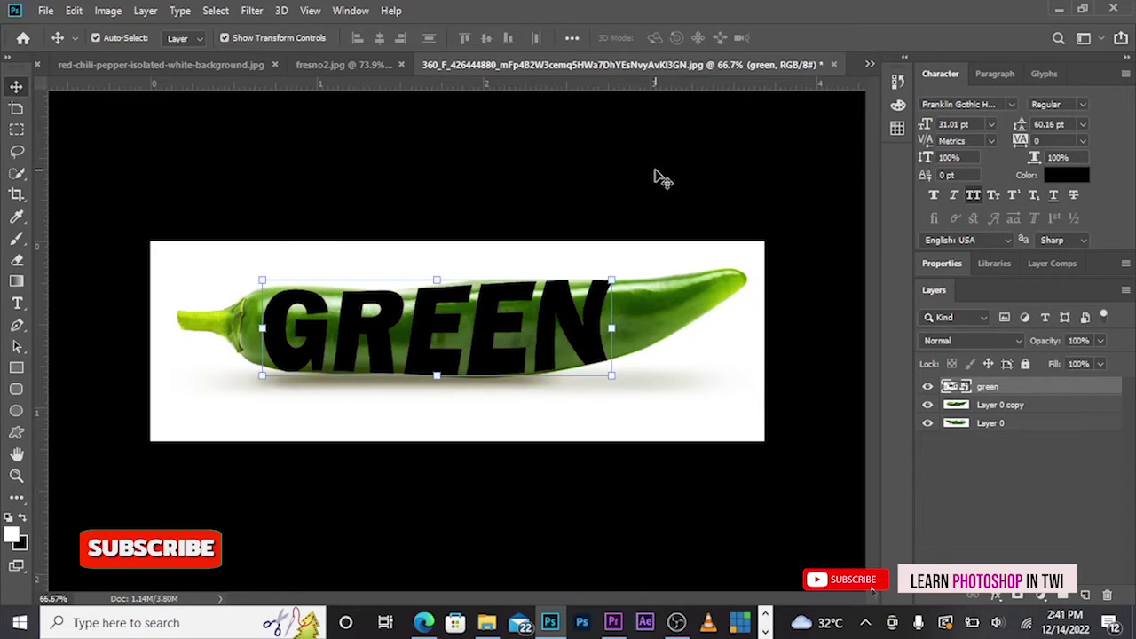
pyautogui.click(555, 322)
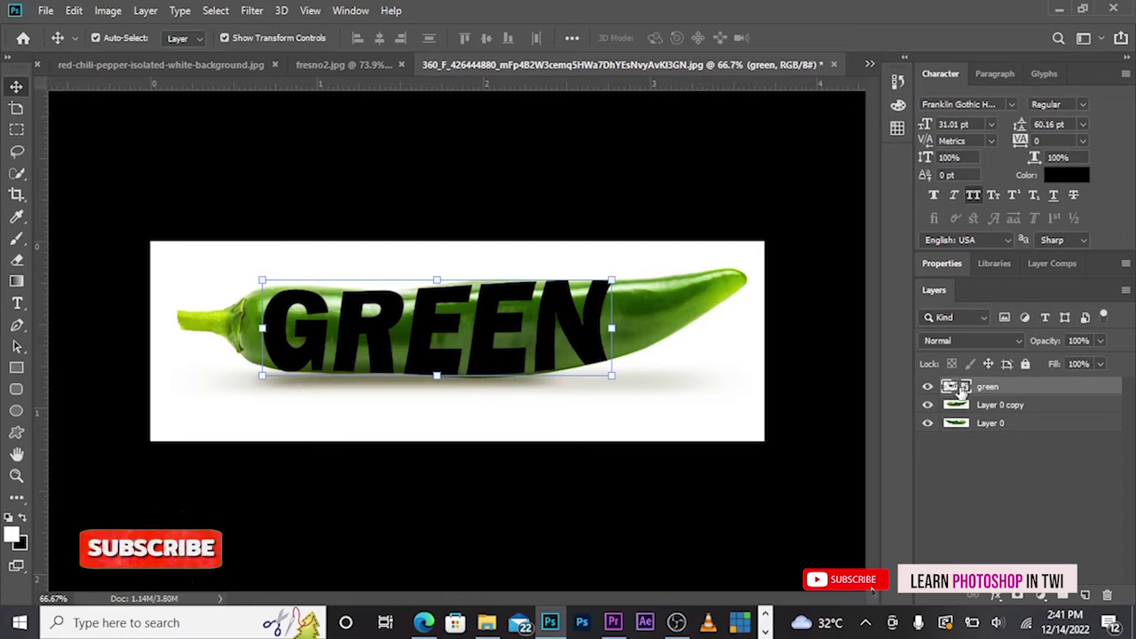
# Mask the pepper copy with a selection loaded from the GREEN letter shapes.
pyautogui.press('ctrl')
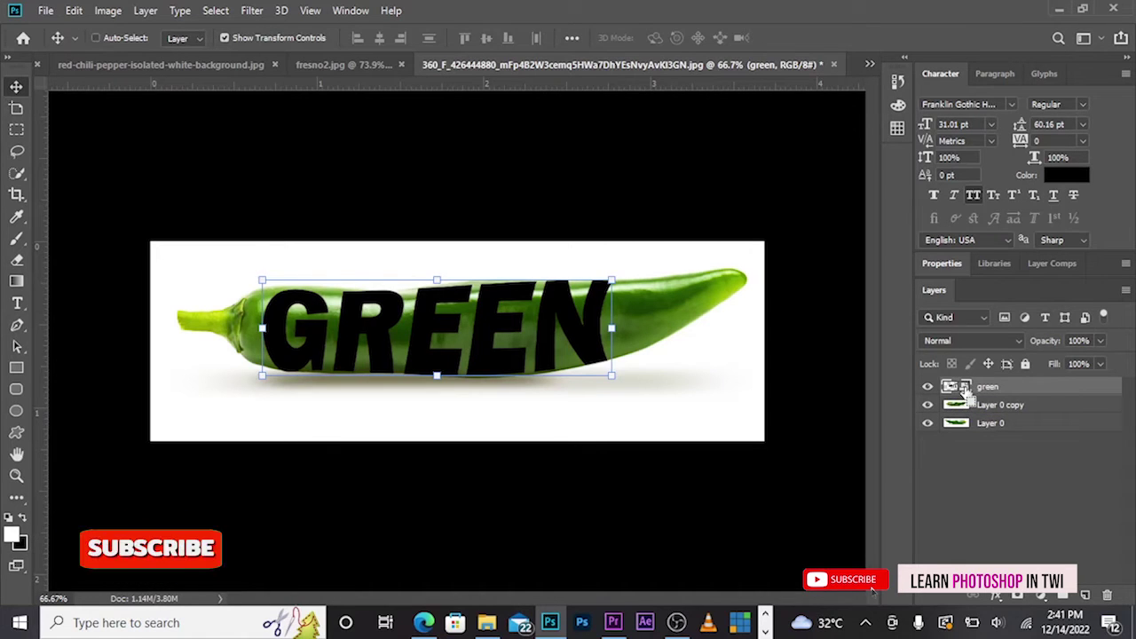
pyautogui.keyDown('ctrl'); pyautogui.click(966, 393); pyautogui.keyUp('ctrl')
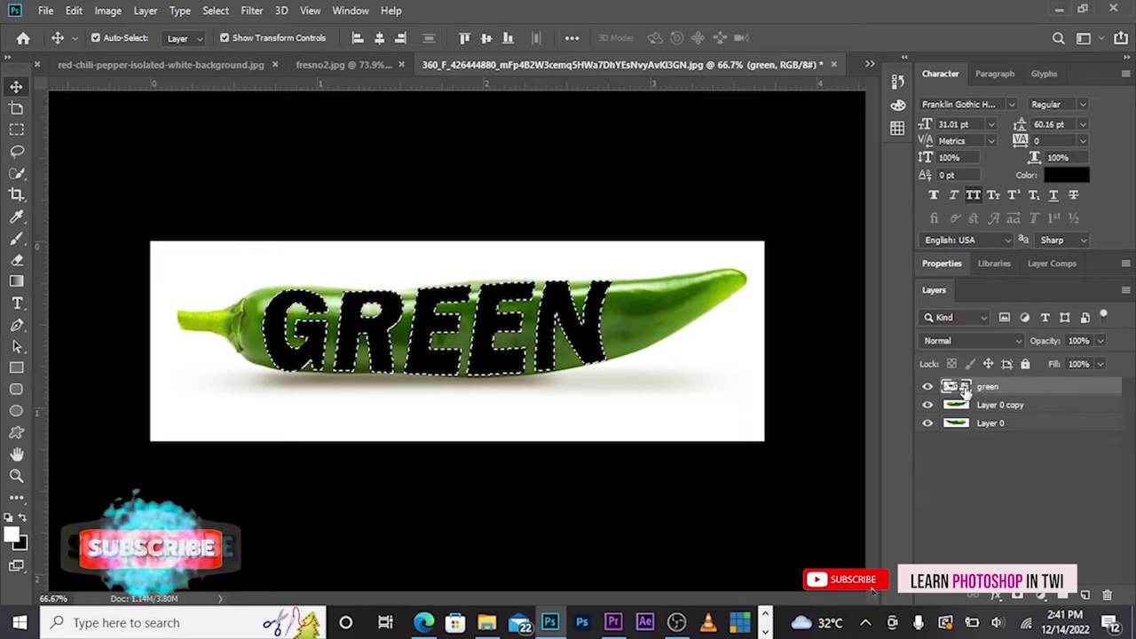
pyautogui.click(998, 407)
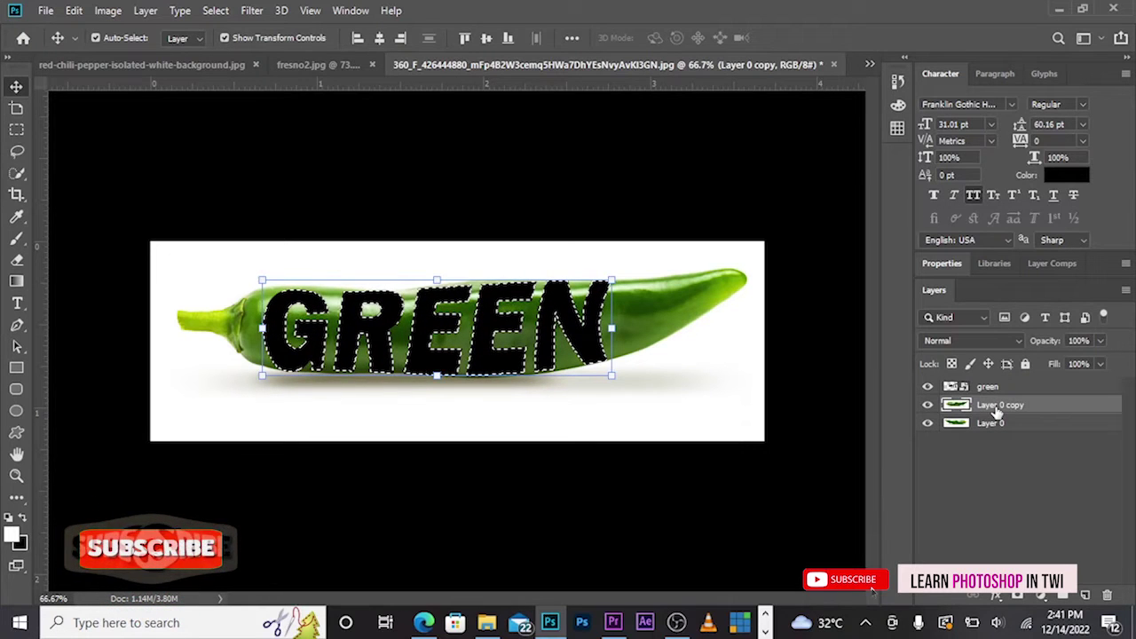
pyautogui.click(1018, 601)
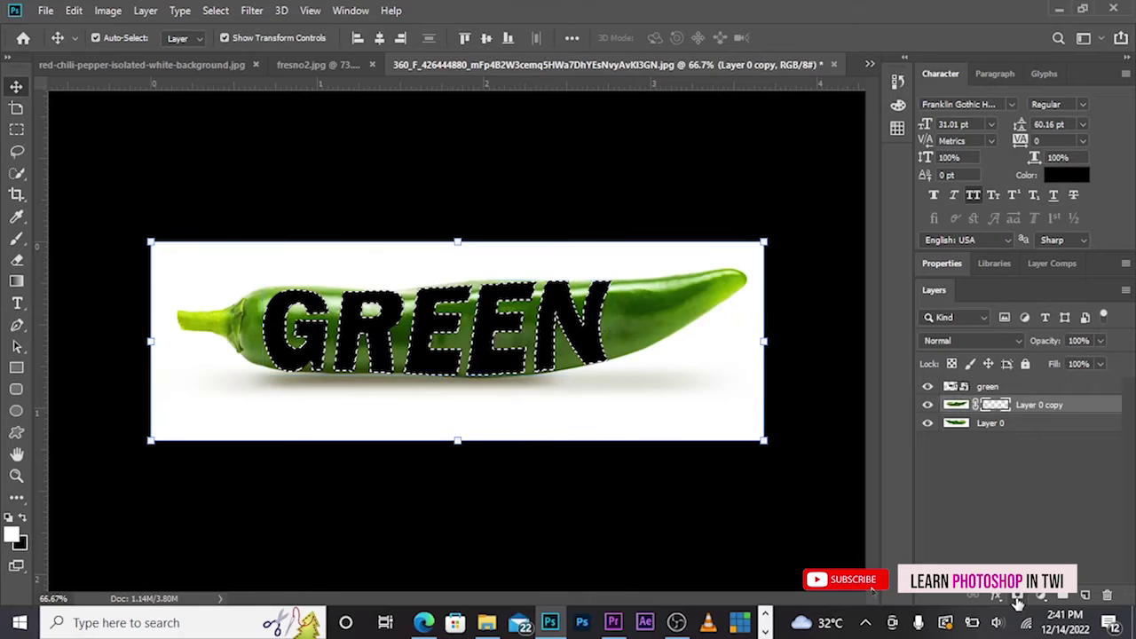
# Hide the black text layer and the original pepper, leaving Layer 0 active.
pyautogui.click(927, 387)
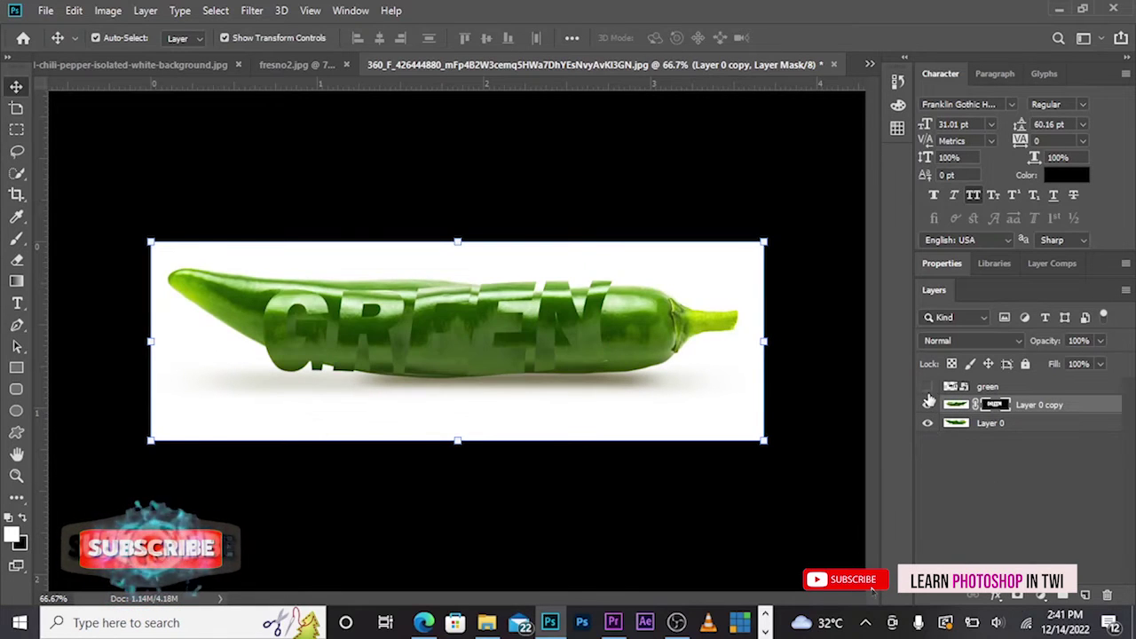
pyautogui.click(928, 424)
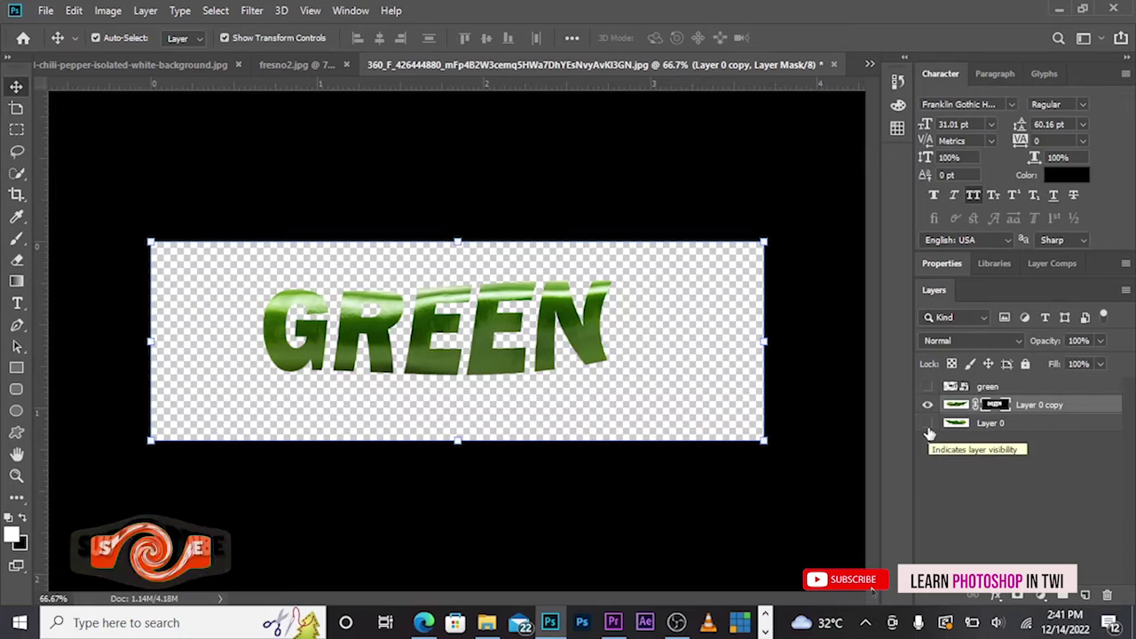
pyautogui.click(1002, 425)
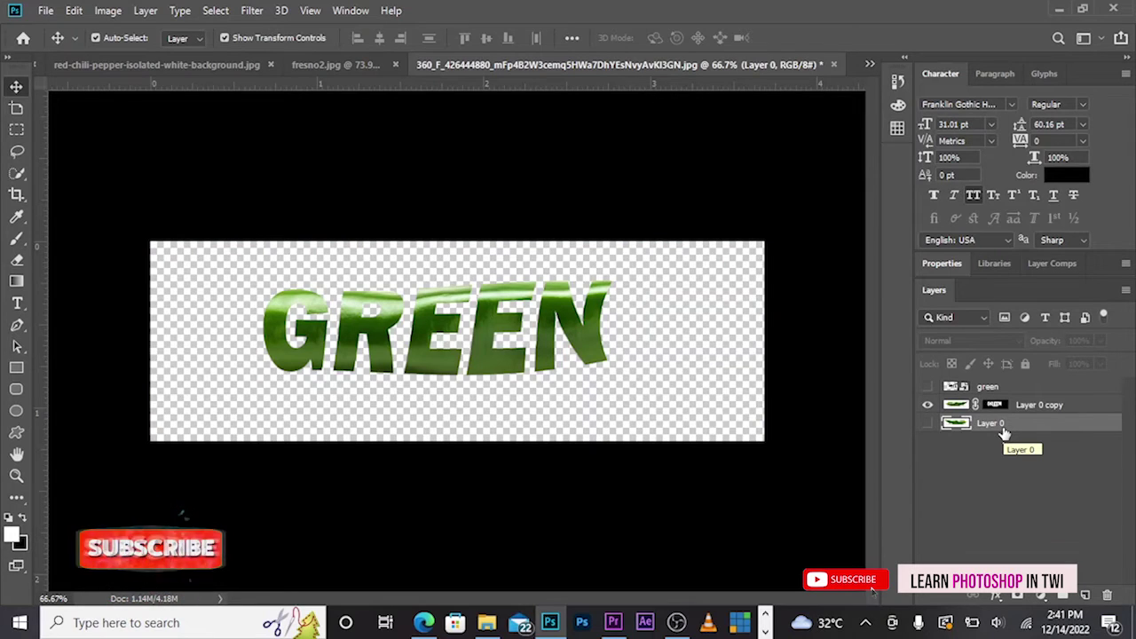
# Add a new Layer 1 and fill it with white using the Paint Bucket Tool.
pyautogui.click(1085, 595)
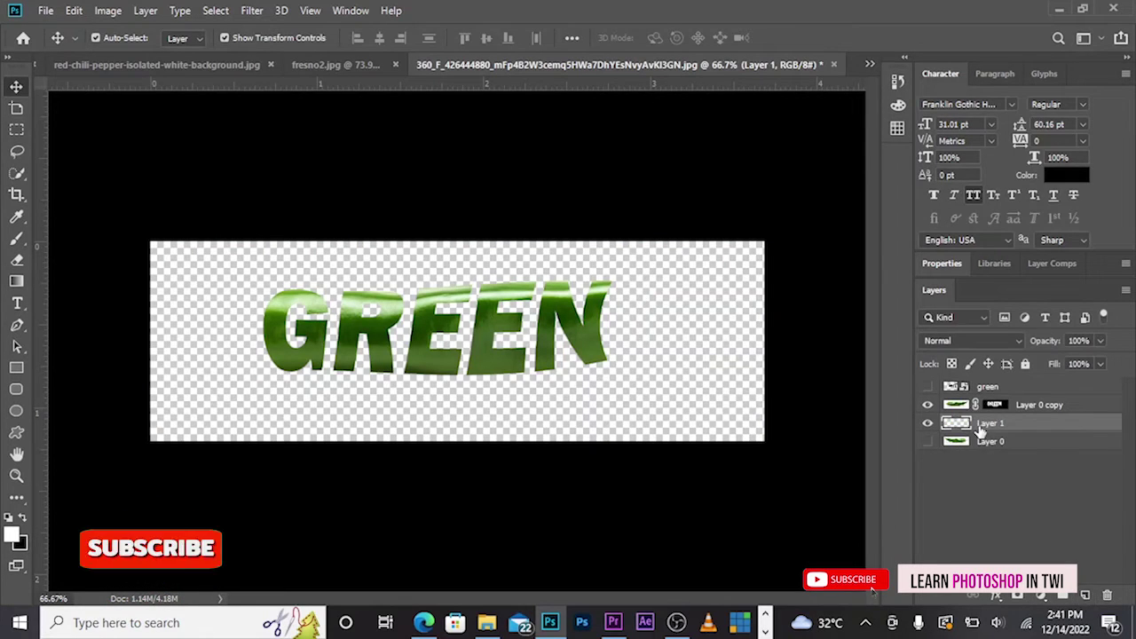
pyautogui.click(16, 497)
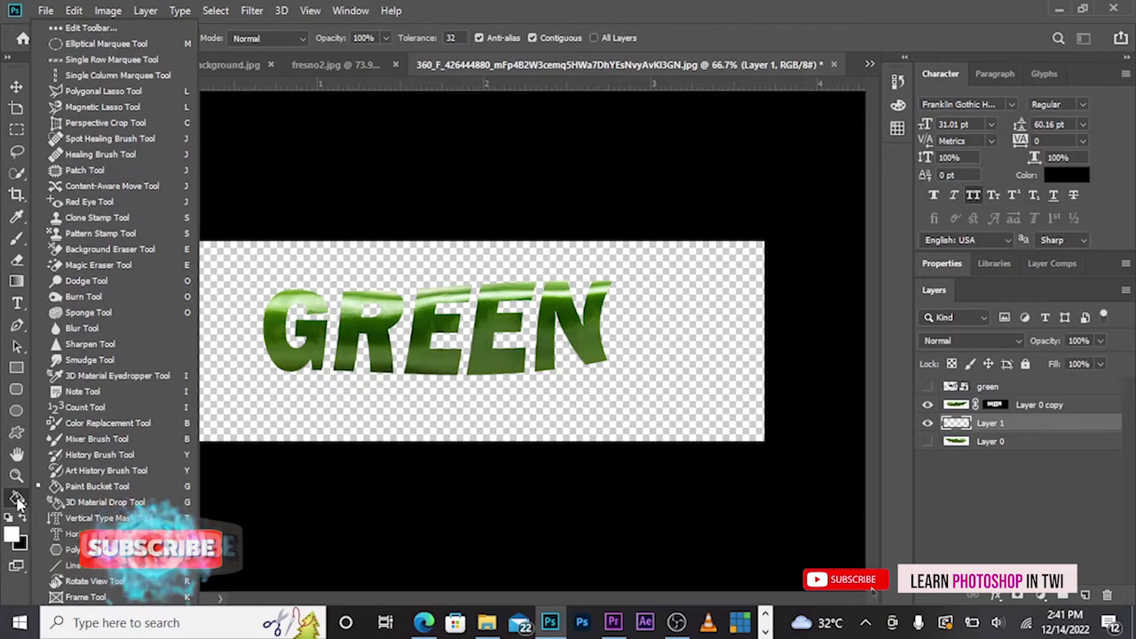
pyautogui.click(96, 487)
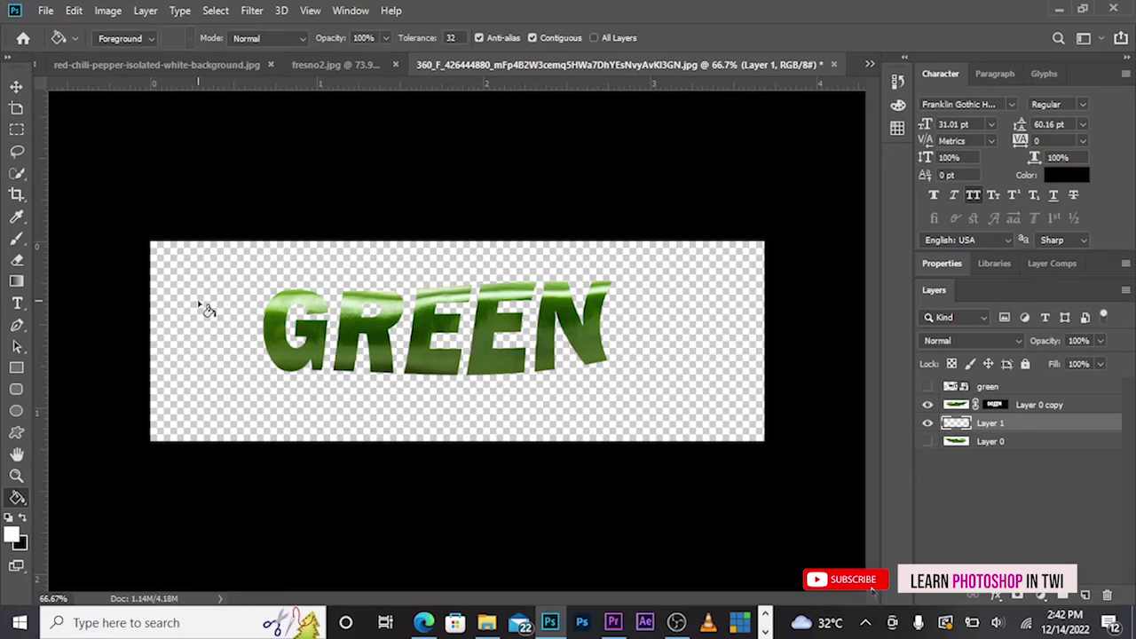
pyautogui.click(208, 310)
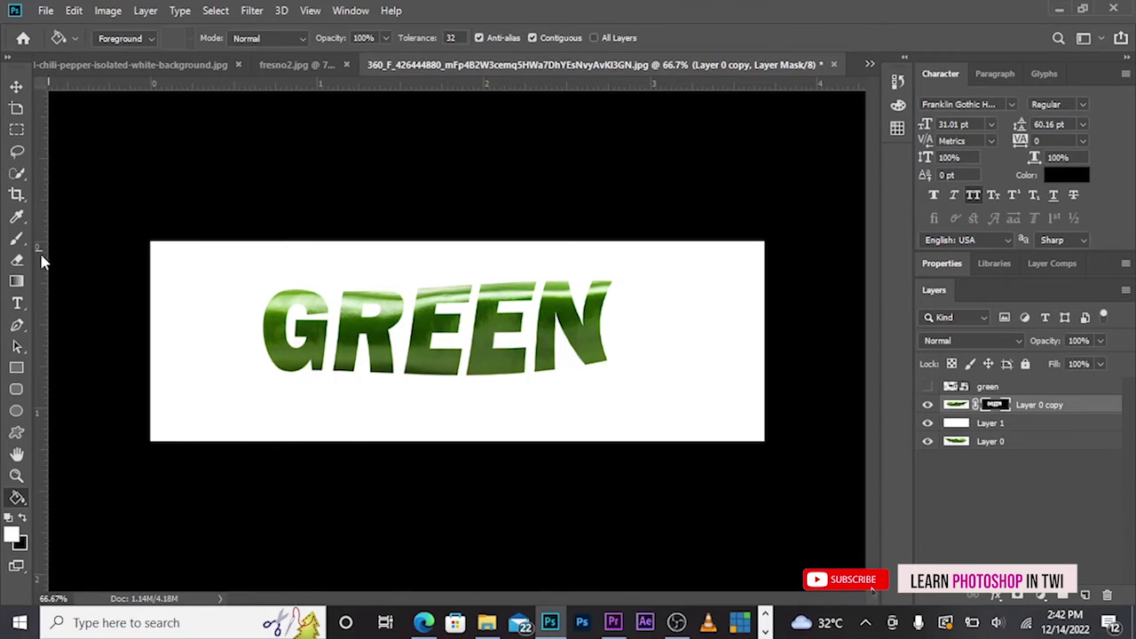
pyautogui.click(17, 241)
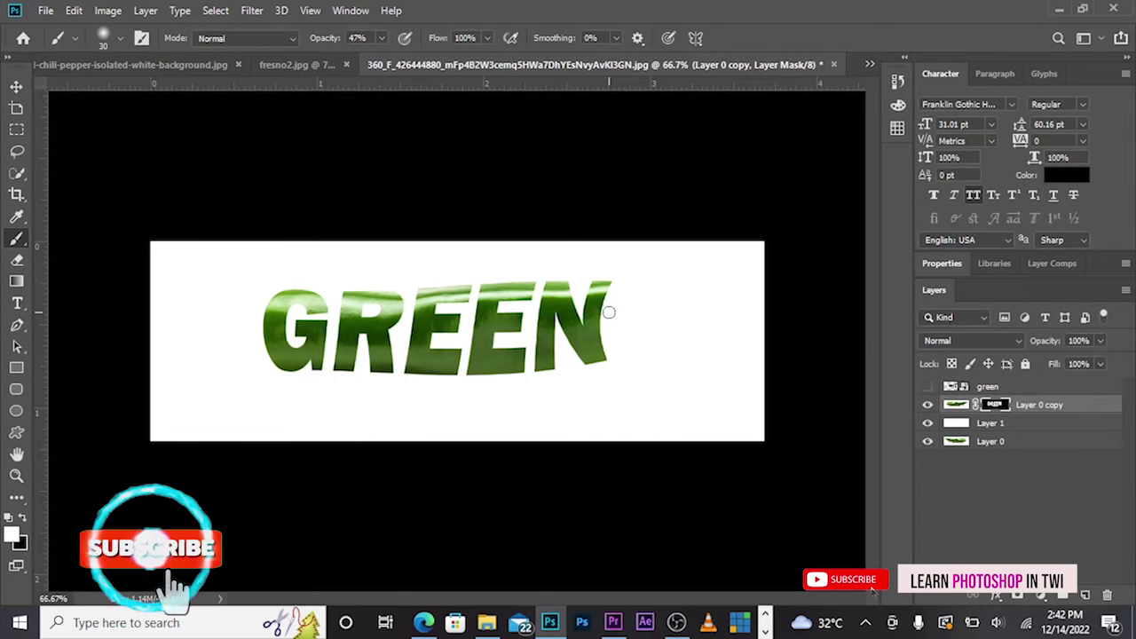
# Paint the mask at the G's left edge with a larger, higher-opacity brush.
pyautogui.press(']')
pyautogui.press(']')
pyautogui.press(']')
pyautogui.press(']')
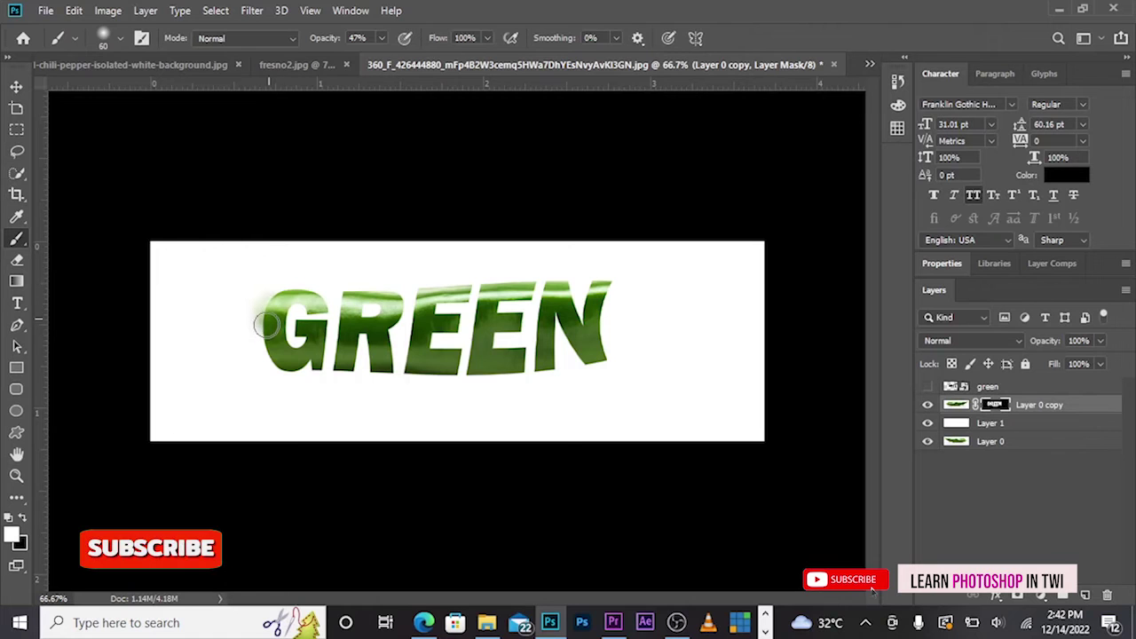
pyautogui.moveTo(264, 329); pyautogui.dragTo(271, 355)
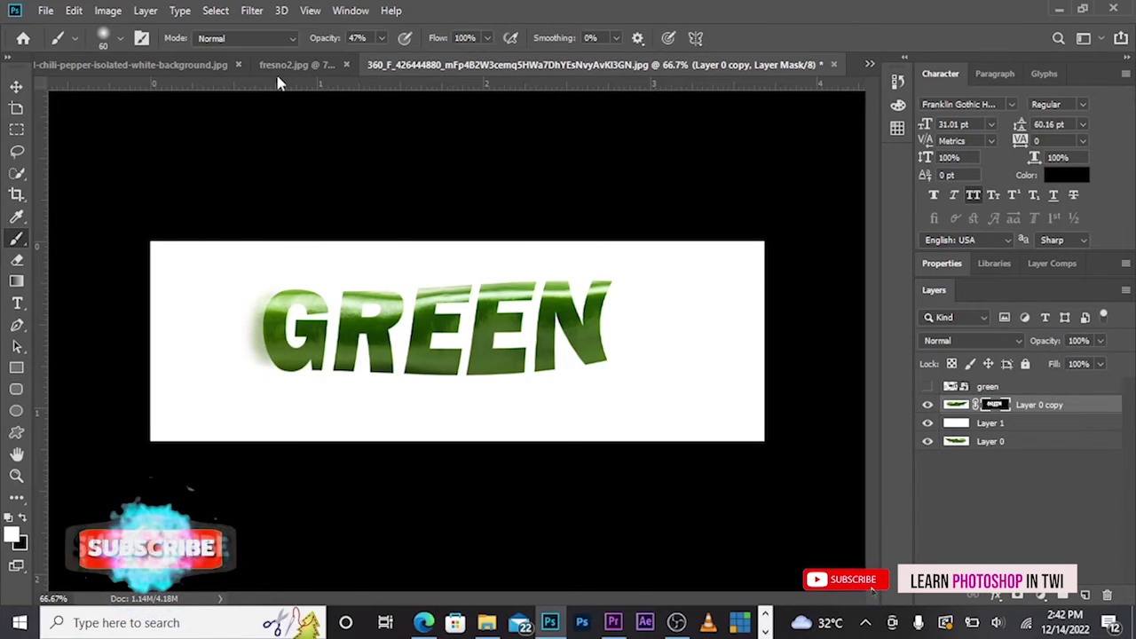
pyautogui.moveTo(380, 38); pyautogui.dragTo(418, 58)
pyautogui.press('[')
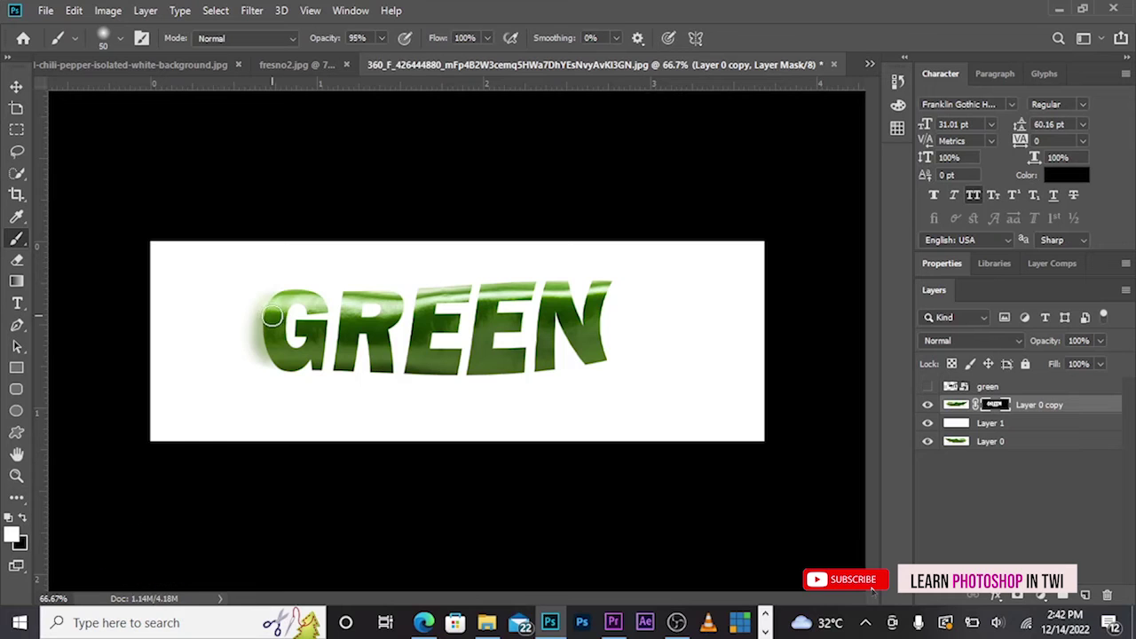
pyautogui.moveTo(273, 355)
pyautogui.mouseDown()
pyautogui.moveTo(246, 308)
pyautogui.moveTo(184, 326)
pyautogui.moveTo(237, 321)
pyautogui.moveTo(248, 351)
pyautogui.mouseUp()
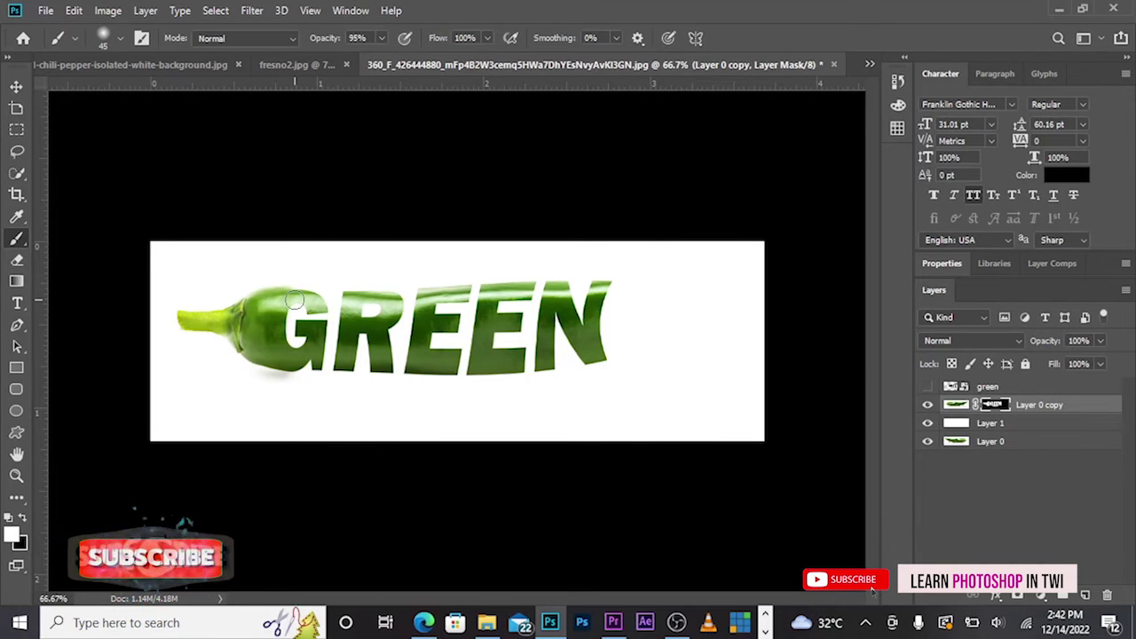
# Uncover the pepper's rounded left tip and green stem left of the G.
pyautogui.scroll(3, 300, 286)
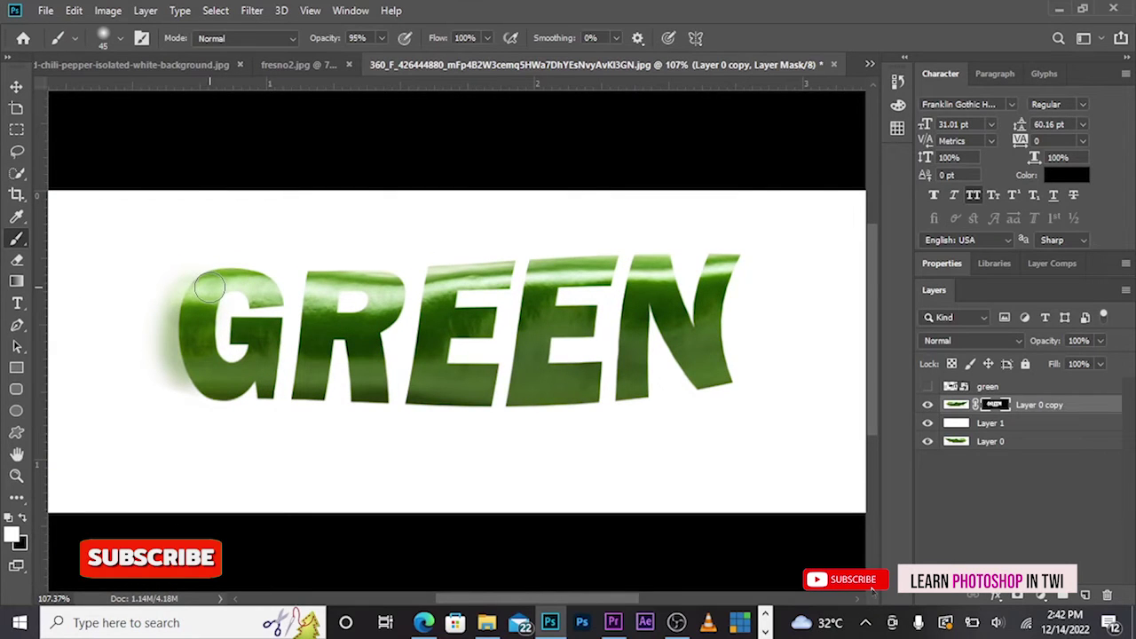
pyautogui.moveTo(207, 286)
pyautogui.mouseDown()
pyautogui.moveTo(187, 325)
pyautogui.moveTo(206, 385)
pyautogui.mouseUp()
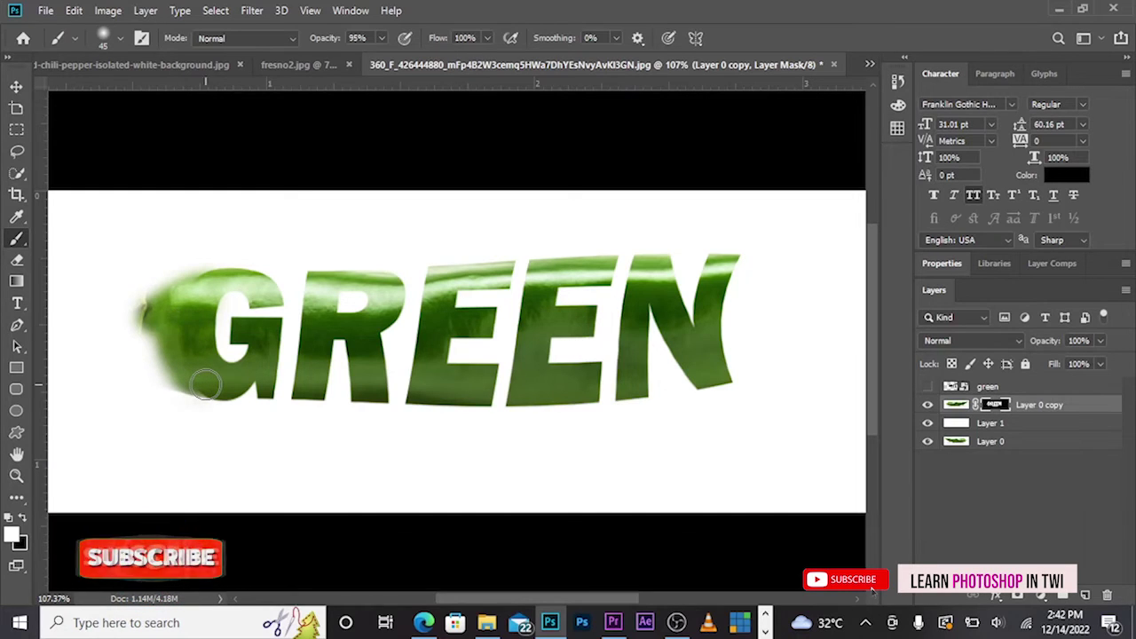
pyautogui.click(381, 38)
pyautogui.moveTo(186, 322)
pyautogui.mouseDown()
pyautogui.moveTo(40, 308)
pyautogui.moveTo(191, 311)
pyautogui.mouseUp()
pyautogui.scroll(-2, 169, 348)
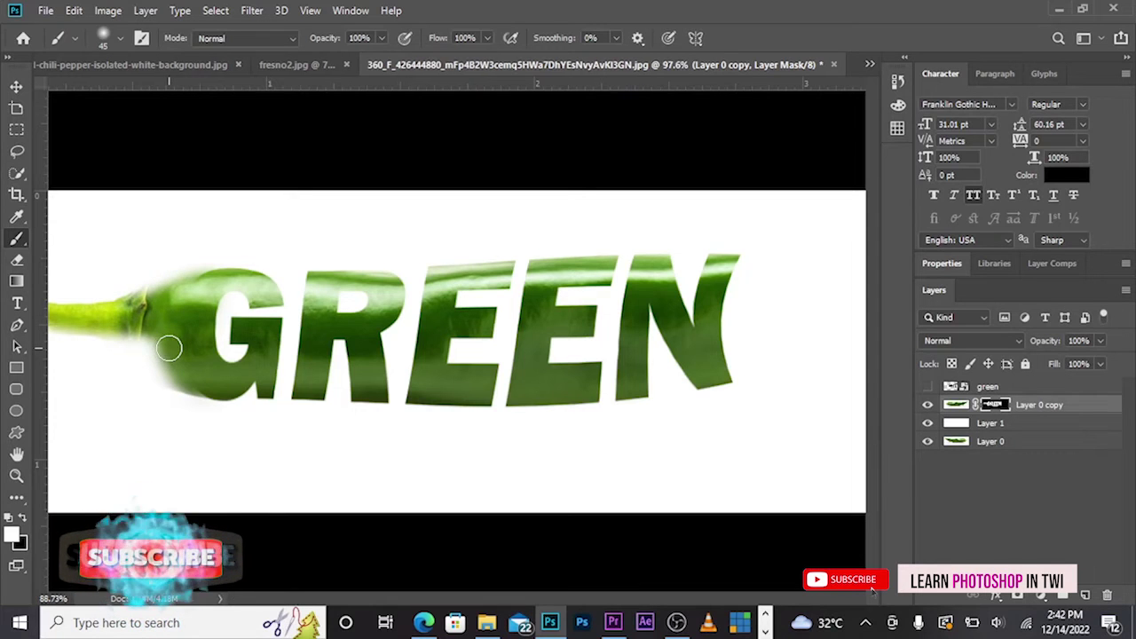
pyautogui.moveTo(113, 315); pyautogui.dragTo(200, 346)
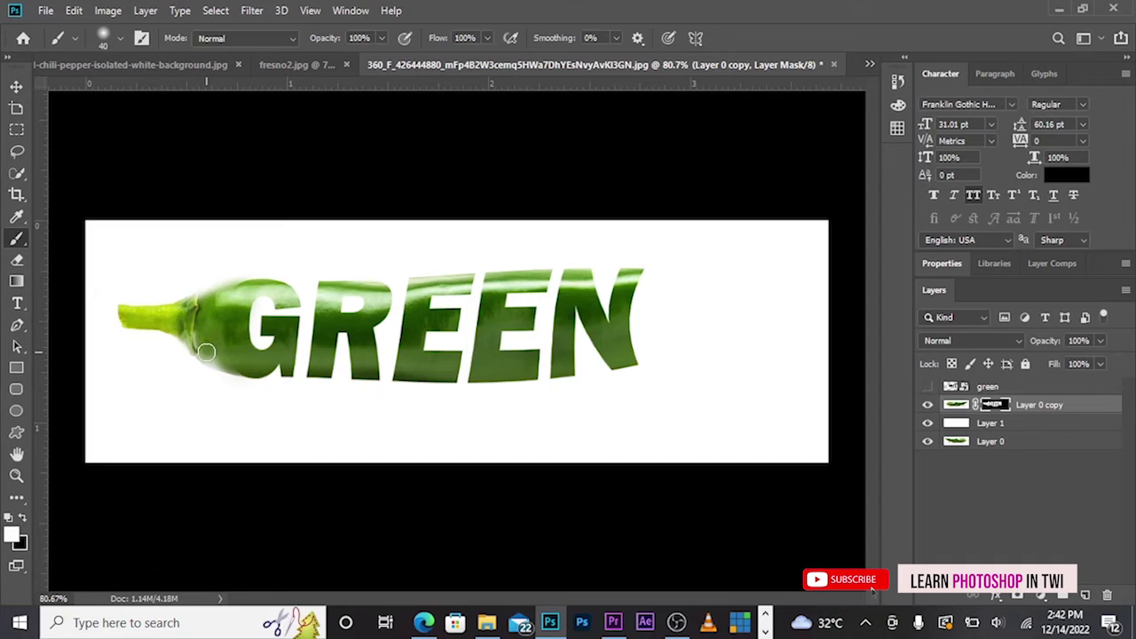
# Paint the mask right of the N to reveal the pepper's tapered tail to its tip.
pyautogui.moveTo(187, 344); pyautogui.dragTo(215, 364)
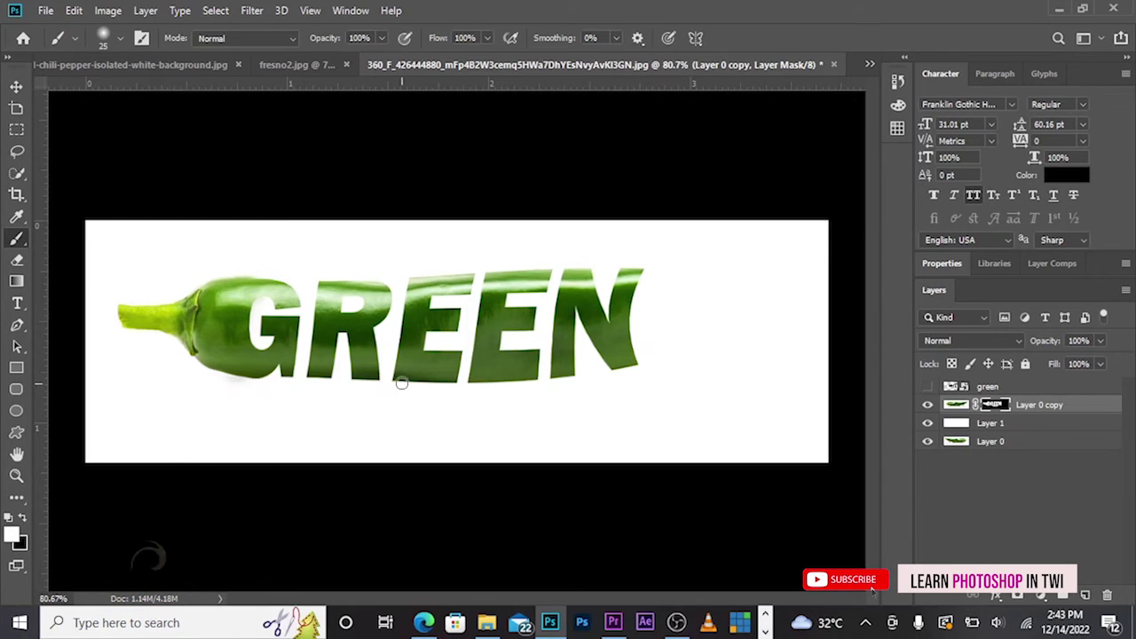
pyautogui.moveTo(690, 277)
pyautogui.mouseDown()
pyautogui.moveTo(802, 277)
pyautogui.moveTo(637, 359)
pyautogui.moveTo(753, 287)
pyautogui.moveTo(688, 310)
pyautogui.moveTo(639, 348)
pyautogui.moveTo(703, 295)
pyautogui.moveTo(637, 337)
pyautogui.moveTo(700, 280)
pyautogui.mouseUp()
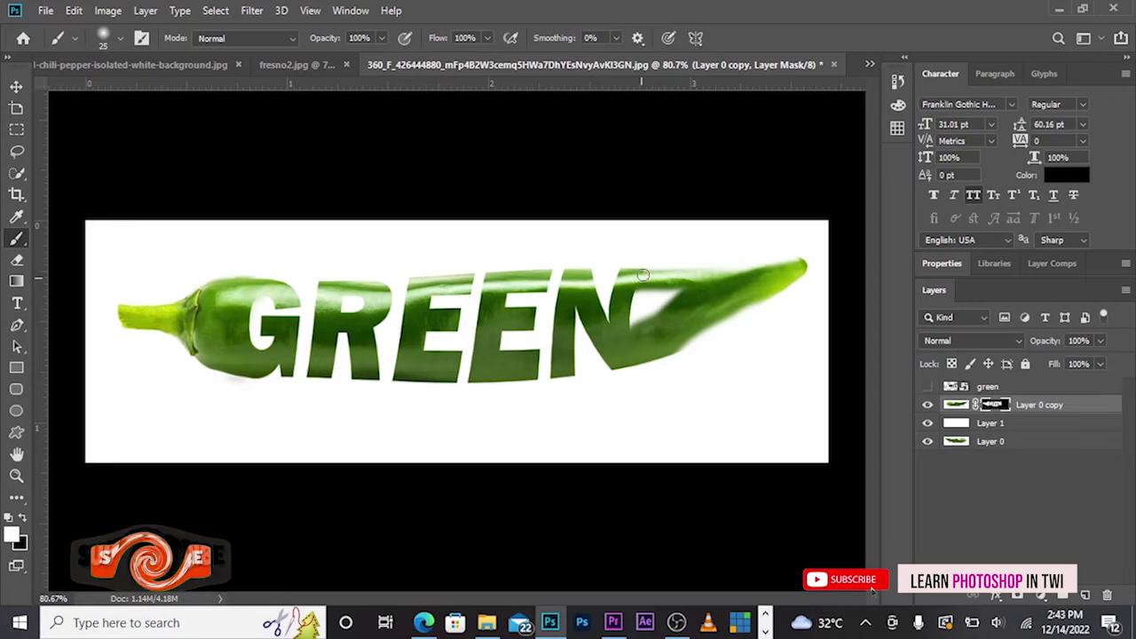
pyautogui.moveTo(737, 268); pyautogui.dragTo(799, 257)
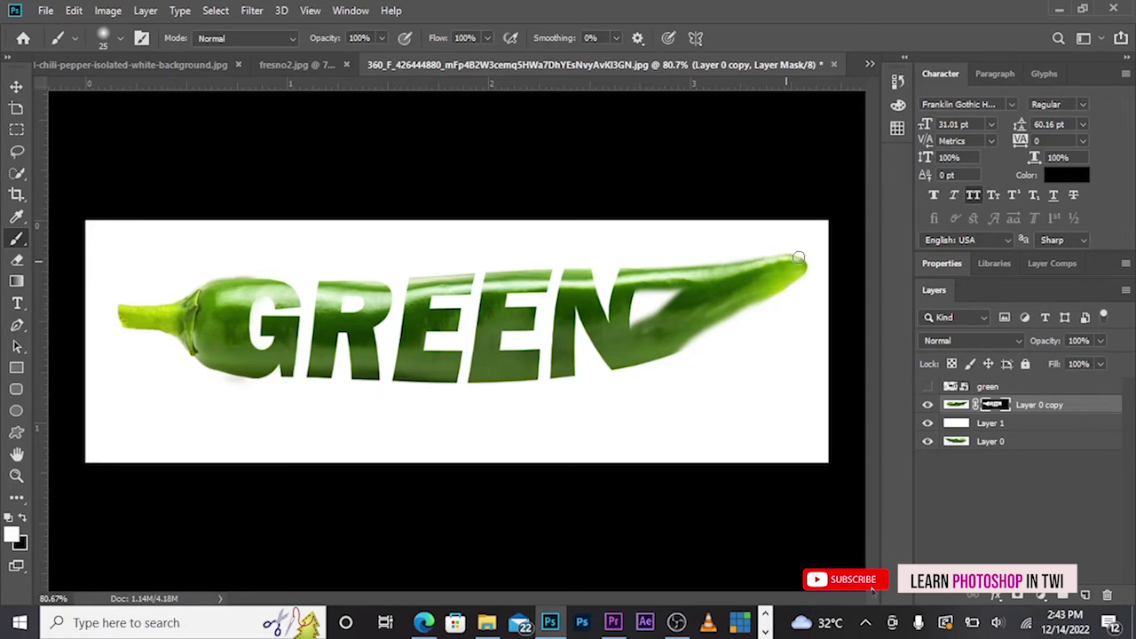
pyautogui.moveTo(660, 293); pyautogui.dragTo(679, 288)
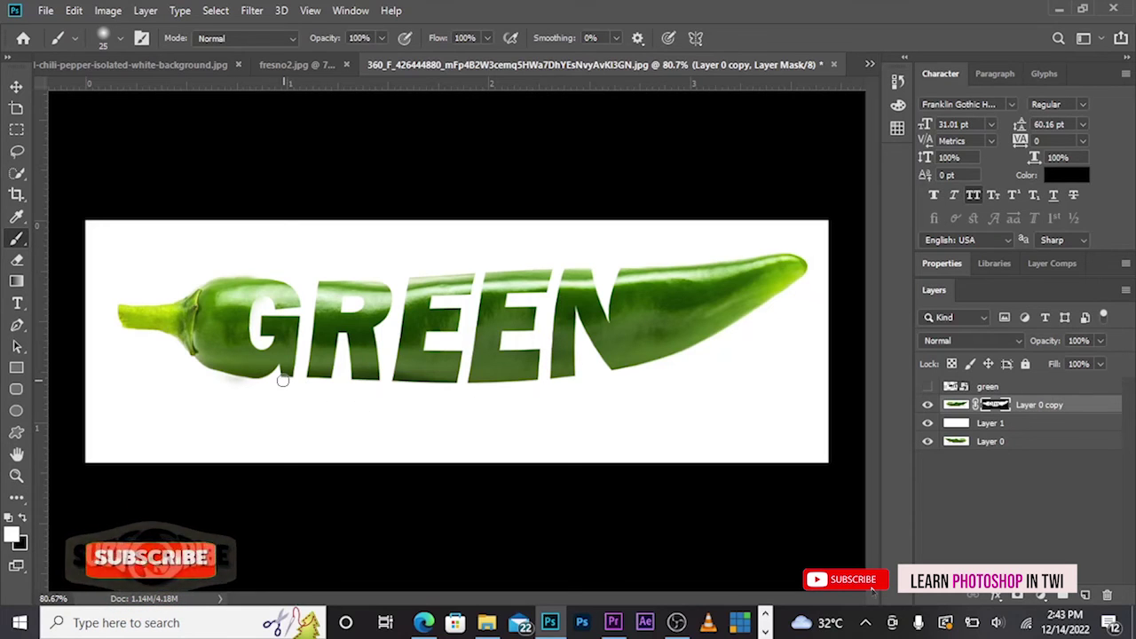
# Paint shadows under the letters from G to N at 42%, then 74% brush opacity.
pyautogui.click(383, 38)
pyautogui.moveTo(386, 57); pyautogui.dragTo(337, 57)
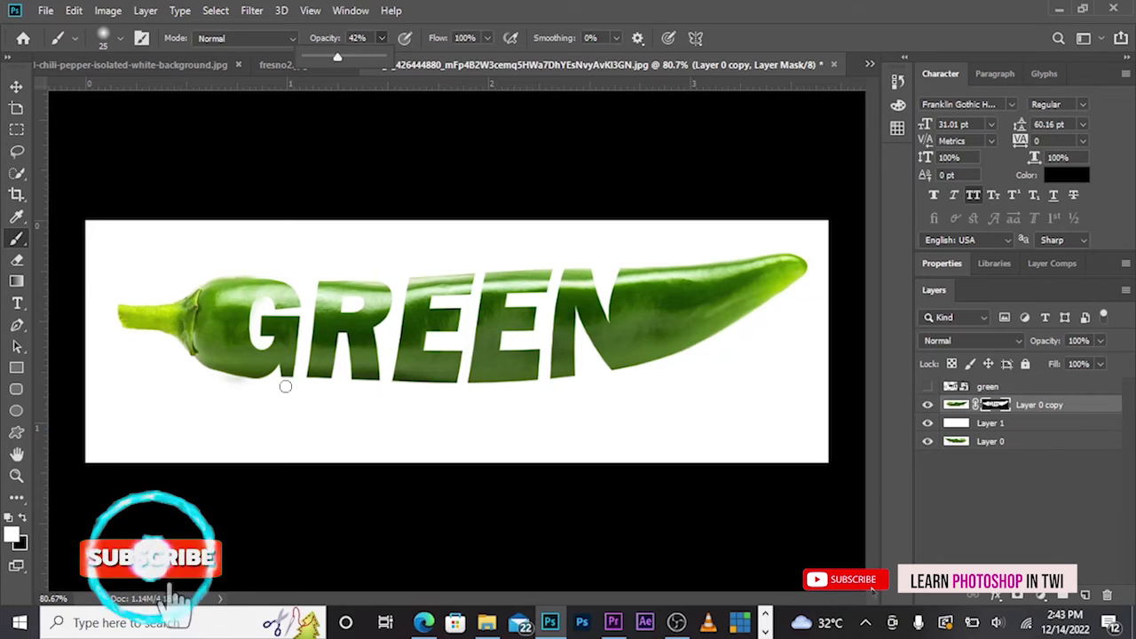
pyautogui.moveTo(285, 397); pyautogui.dragTo(284, 377)
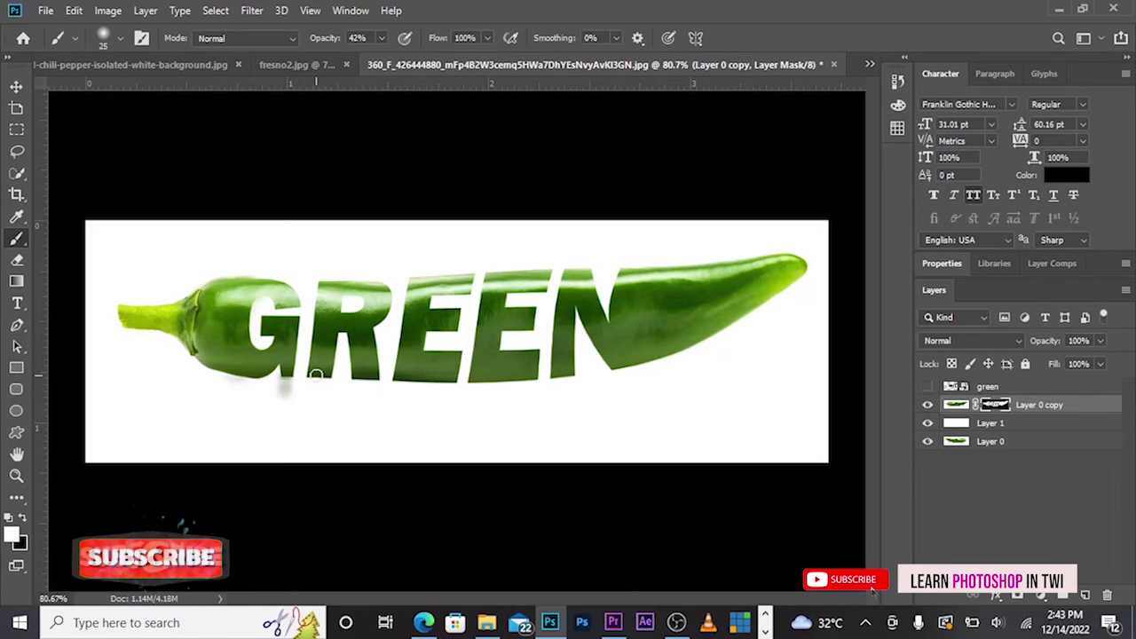
pyautogui.click(384, 38)
pyautogui.moveTo(395, 57); pyautogui.dragTo(413, 57)
pyautogui.moveTo(286, 387); pyautogui.dragTo(285, 398)
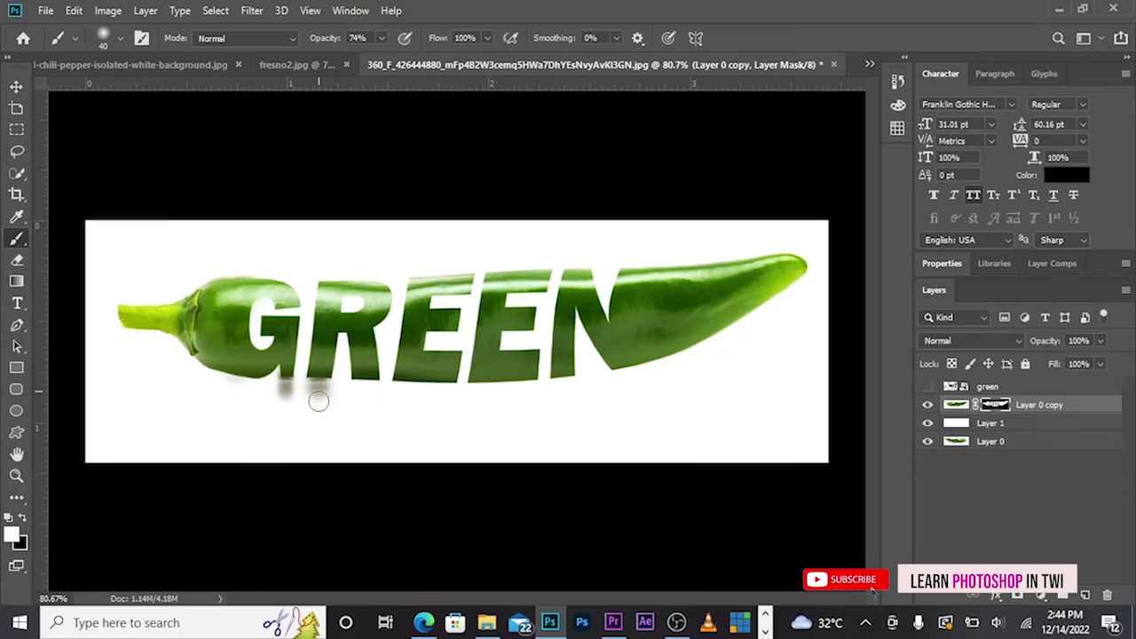
pyautogui.moveTo(317, 379)
pyautogui.mouseDown()
pyautogui.moveTo(366, 393)
pyautogui.moveTo(538, 386)
pyautogui.moveTo(498, 388)
pyautogui.mouseUp()
pyautogui.moveTo(567, 380)
pyautogui.mouseDown()
pyautogui.moveTo(562, 390)
pyautogui.moveTo(577, 383)
pyautogui.mouseUp()
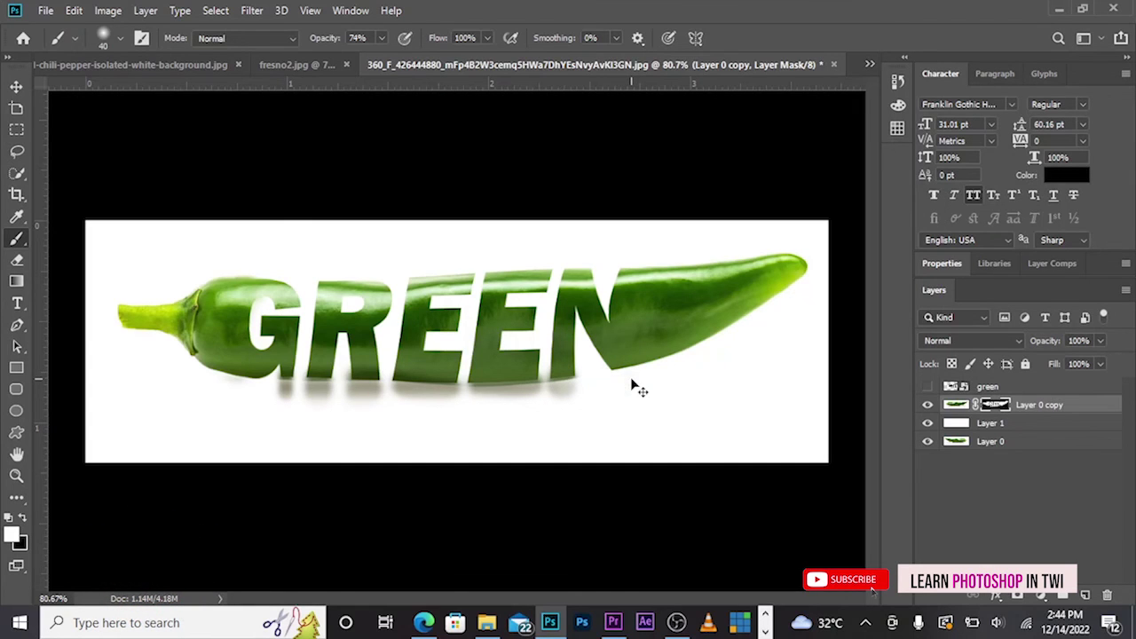
pyautogui.press(']')
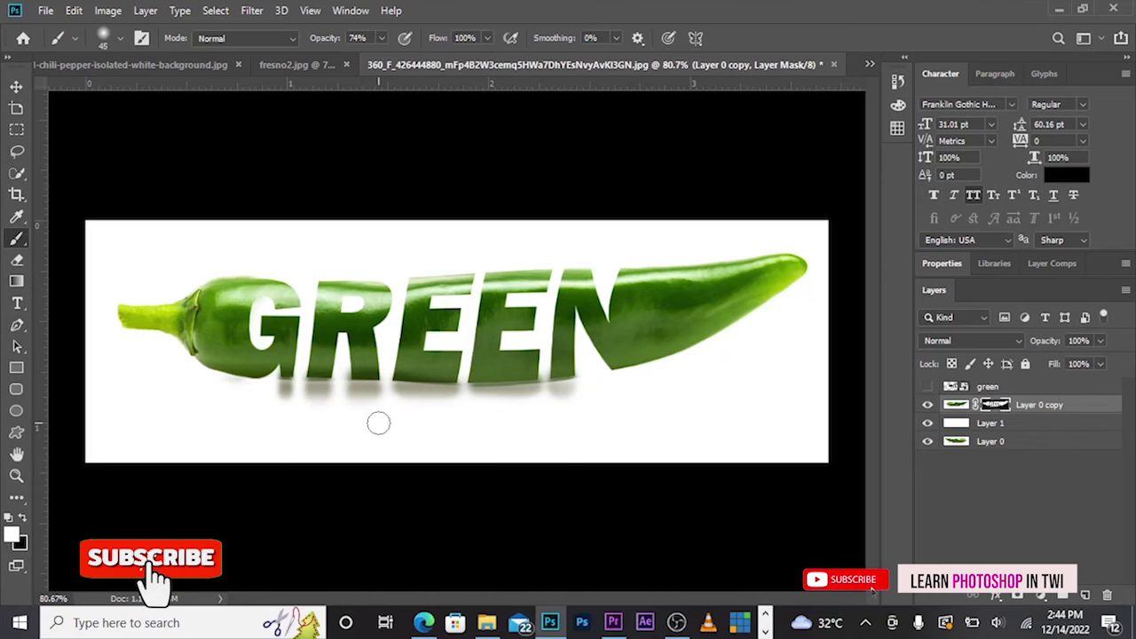
# Blend the shadow band under GREEN with a larger brush at 22% opacity.
pyautogui.press(']')
pyautogui.press(']')
pyautogui.press(']')
pyautogui.click(382, 38)
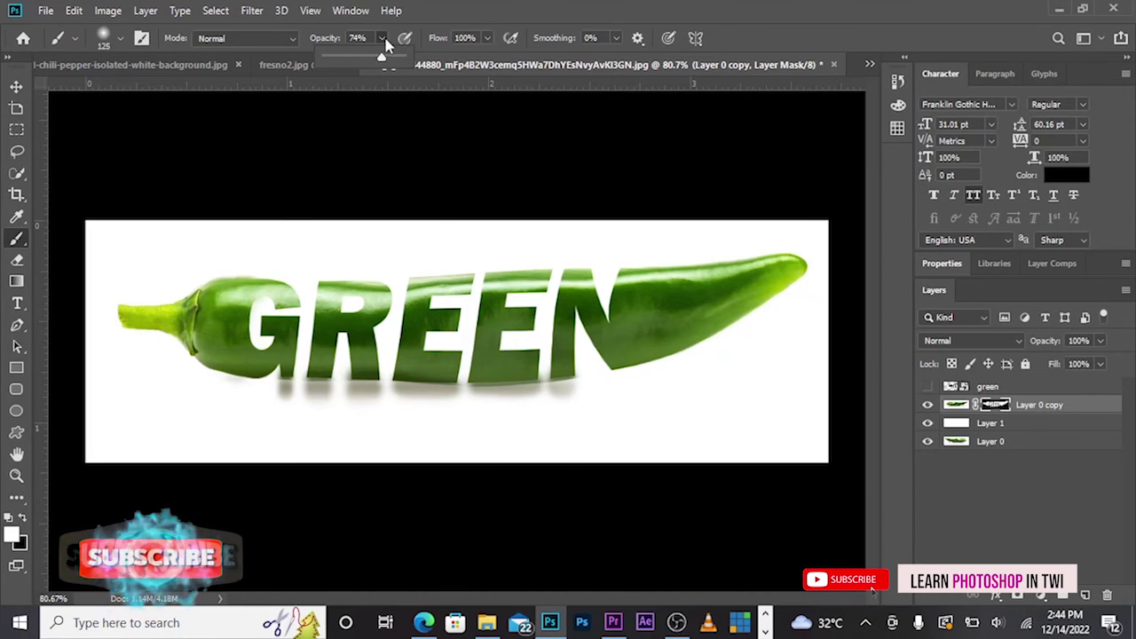
pyautogui.moveTo(347, 60); pyautogui.dragTo(338, 58)
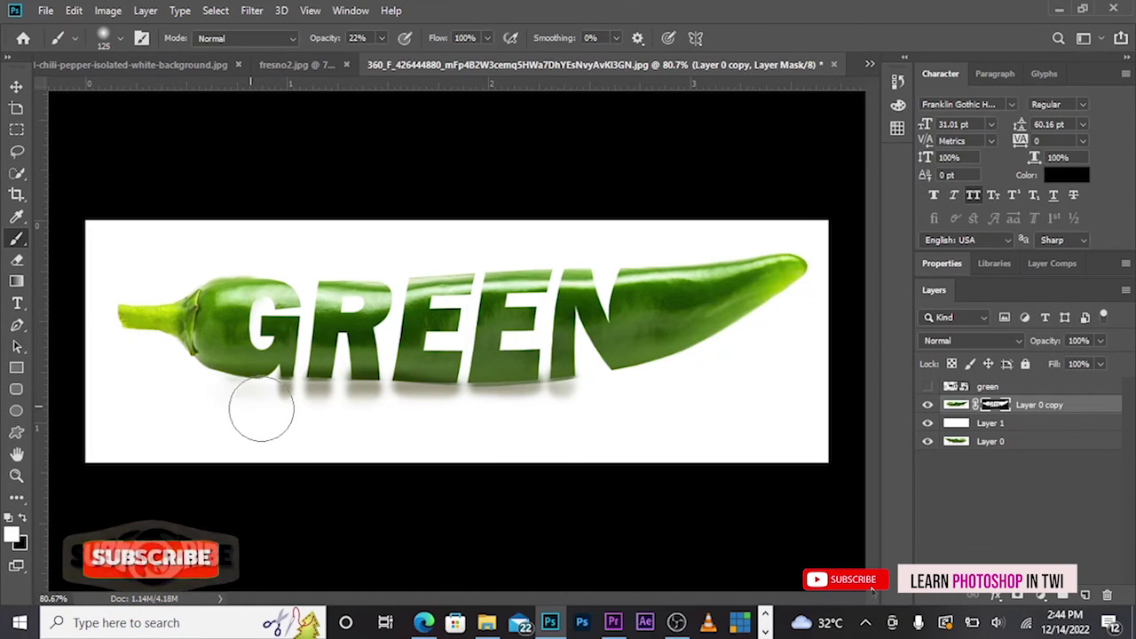
pyautogui.moveTo(331, 417)
pyautogui.mouseDown()
pyautogui.moveTo(520, 413)
pyautogui.moveTo(578, 398)
pyautogui.moveTo(505, 416)
pyautogui.moveTo(569, 413)
pyautogui.mouseUp()
pyautogui.press('[')
pyautogui.press('[')
pyautogui.press('[')
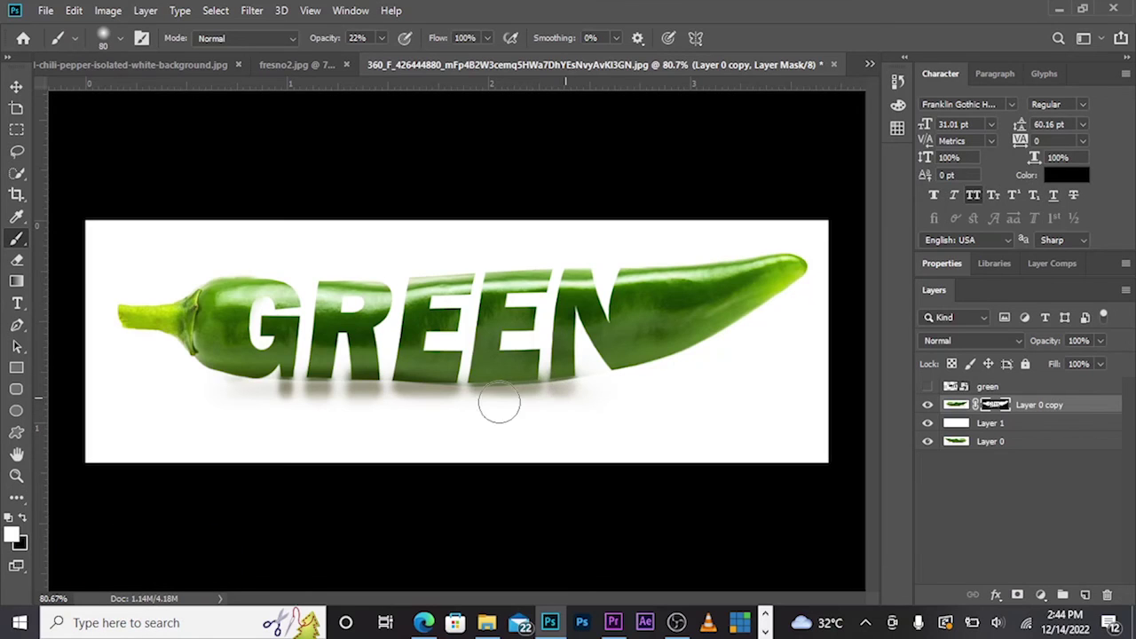
pyautogui.moveTo(390, 404)
pyautogui.mouseDown()
pyautogui.moveTo(275, 393)
pyautogui.moveTo(586, 399)
pyautogui.mouseUp()
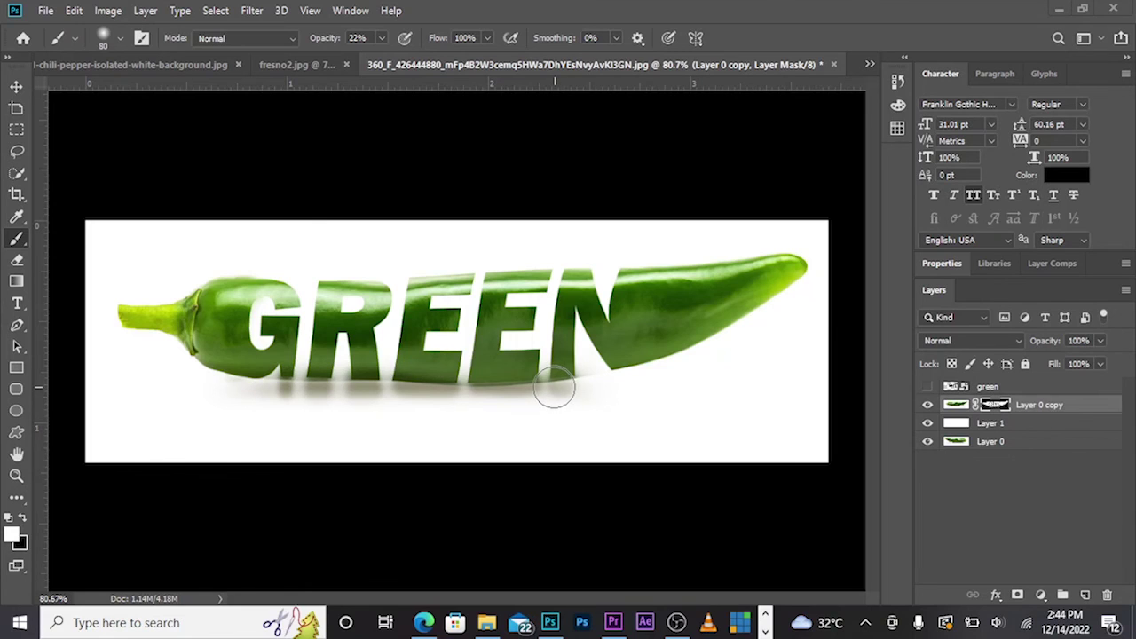
pyautogui.press('super')
pyautogui.press('super')
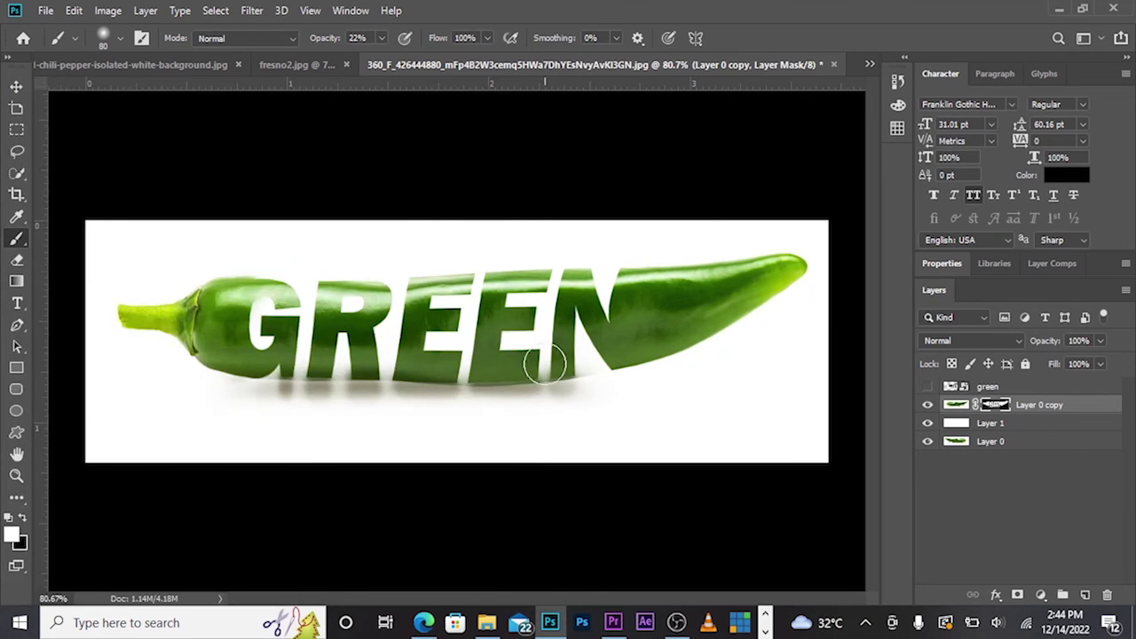
# Zoom out to review the whole finished chili and select the Move tool.
pyautogui.scroll(-2, 523, 383)
pyautogui.scroll(-1, 538, 366)
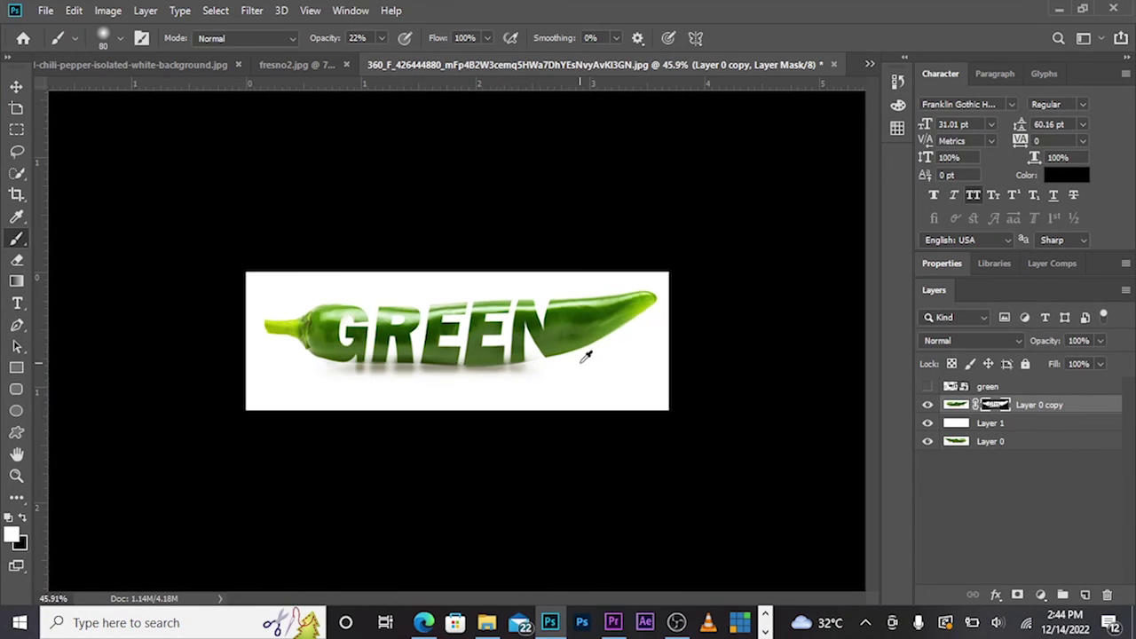
pyautogui.scroll(1, 582, 359)
pyautogui.scroll(1, 568, 367)
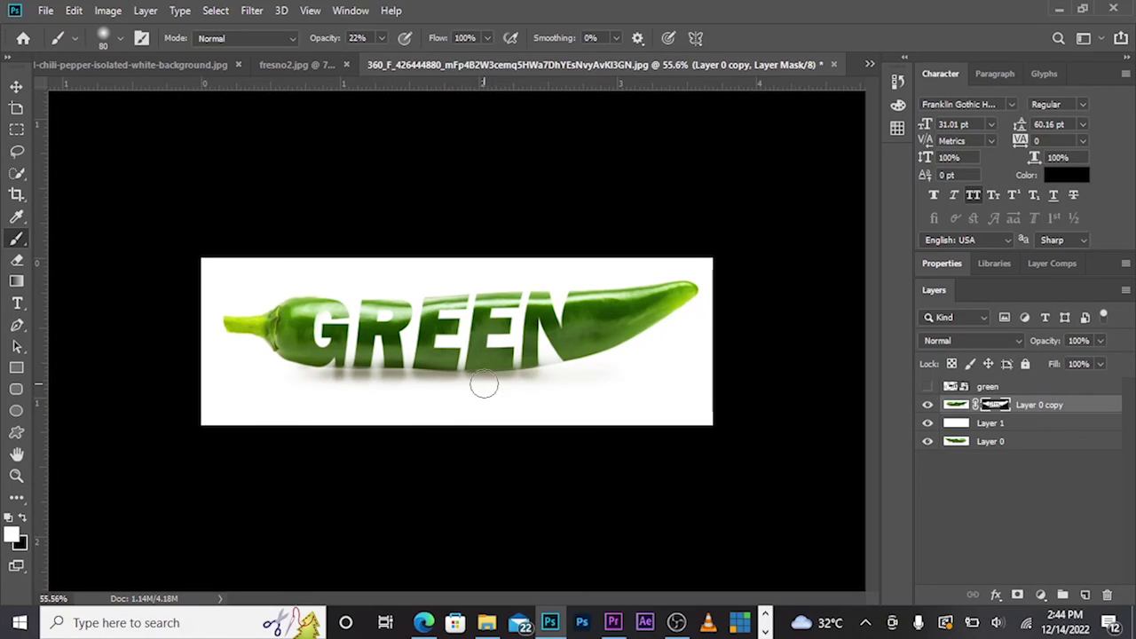
pyautogui.scroll(-2, 482, 385)
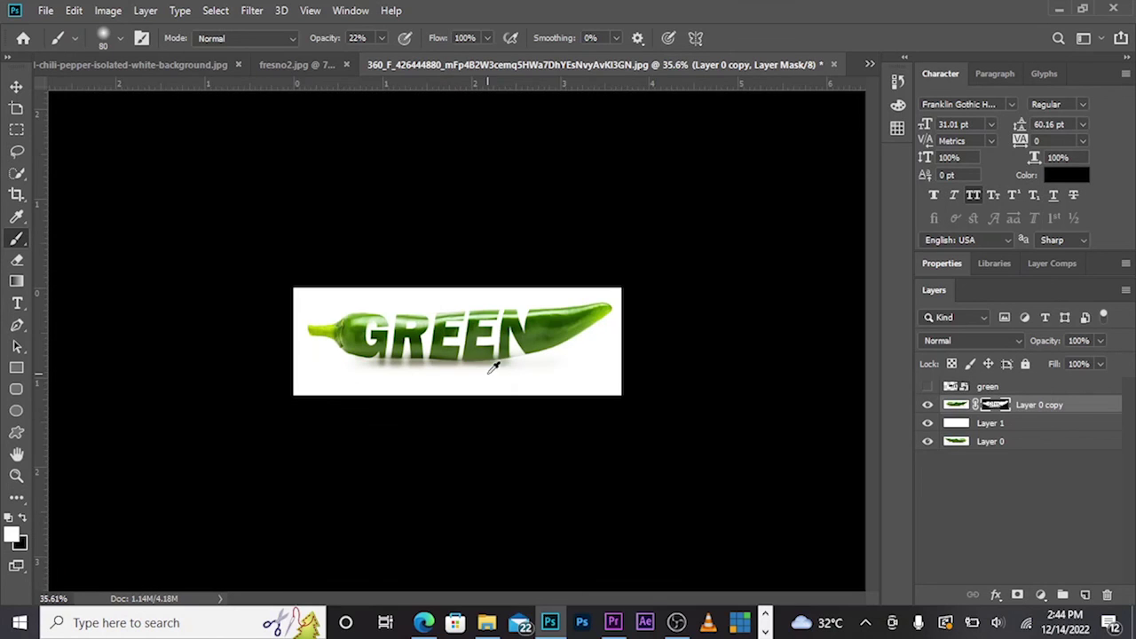
pyautogui.click(17, 86)
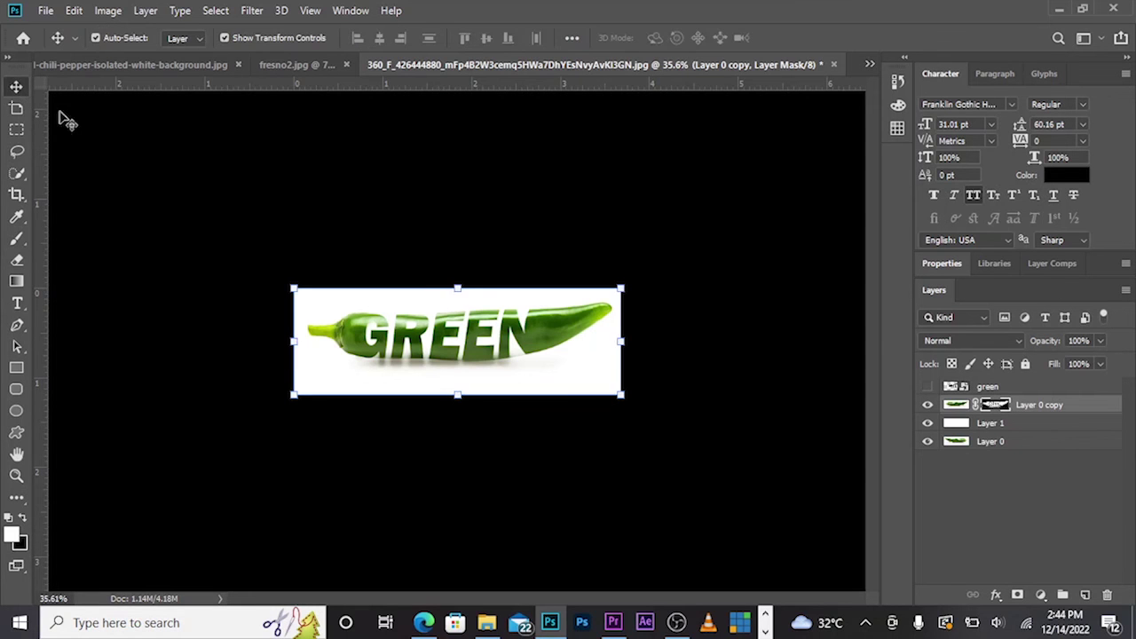
pyautogui.scroll(2, 504, 296)
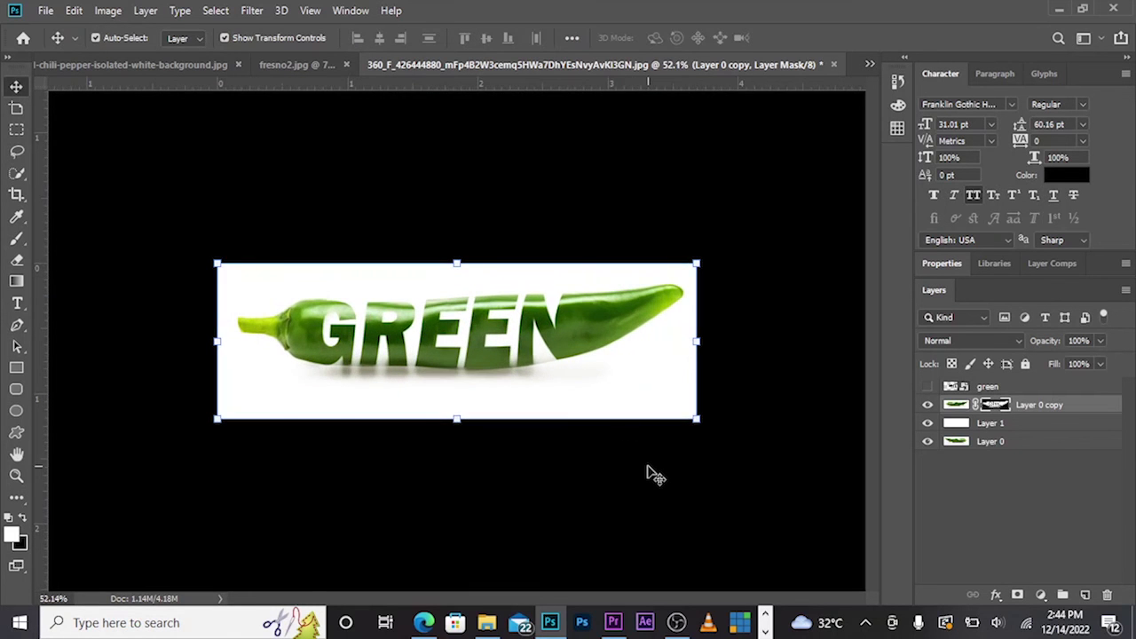